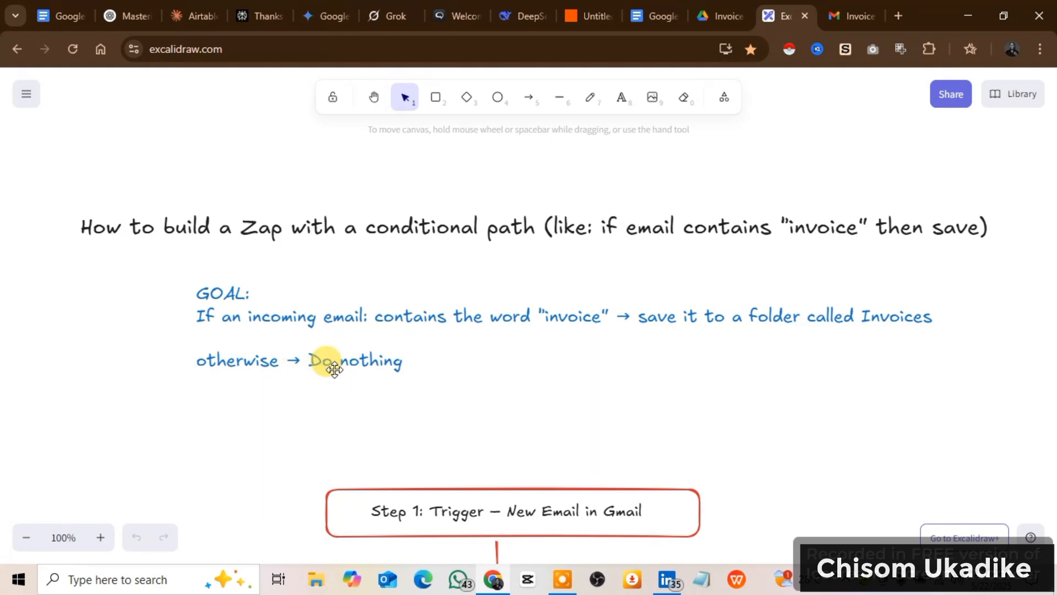
Switch from the Excalidraw plan to the draft Zap in Zapier and raise the browser page zoom to 100%.
{"action": "scroll", "coordinate": [462, 358], "scroll_direction": "down", "scroll_amount": 3}
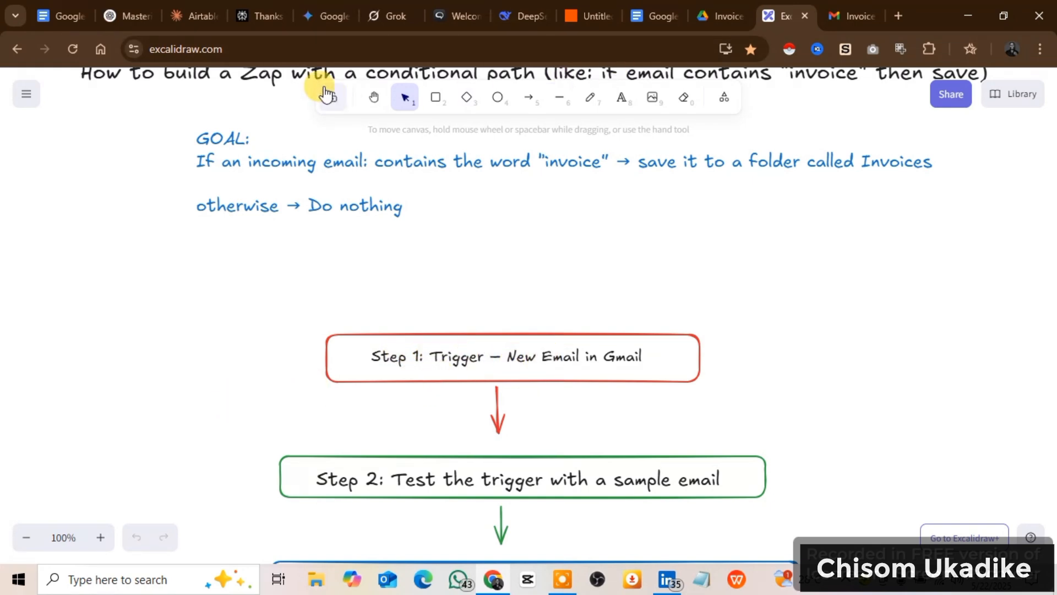
{"action": "left_click", "coordinate": [578, 17]}
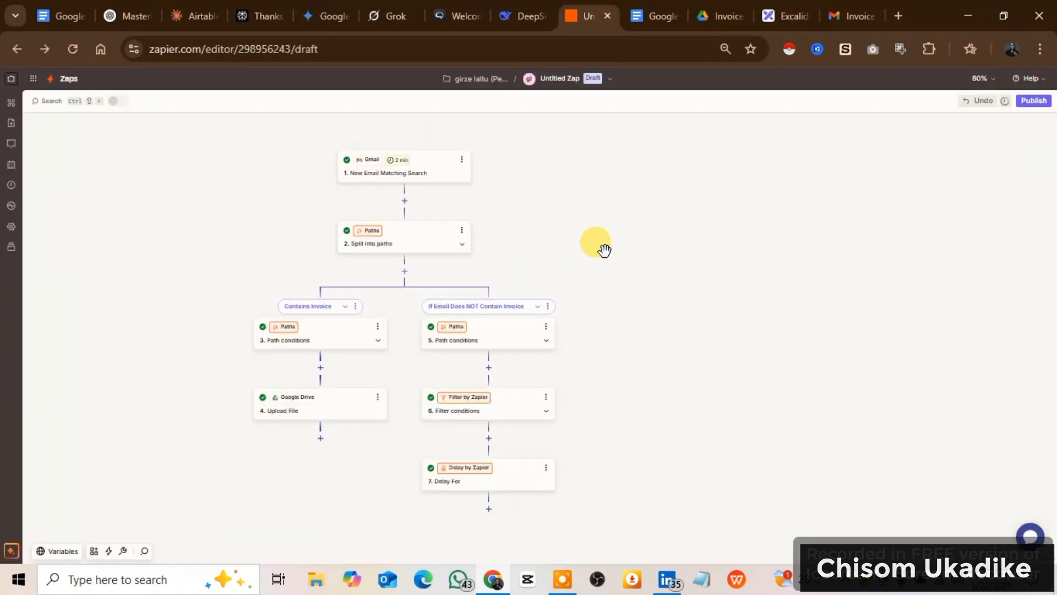
{"action": "left_click_drag", "start_coordinate": [593, 253], "coordinate": [703, 304]}
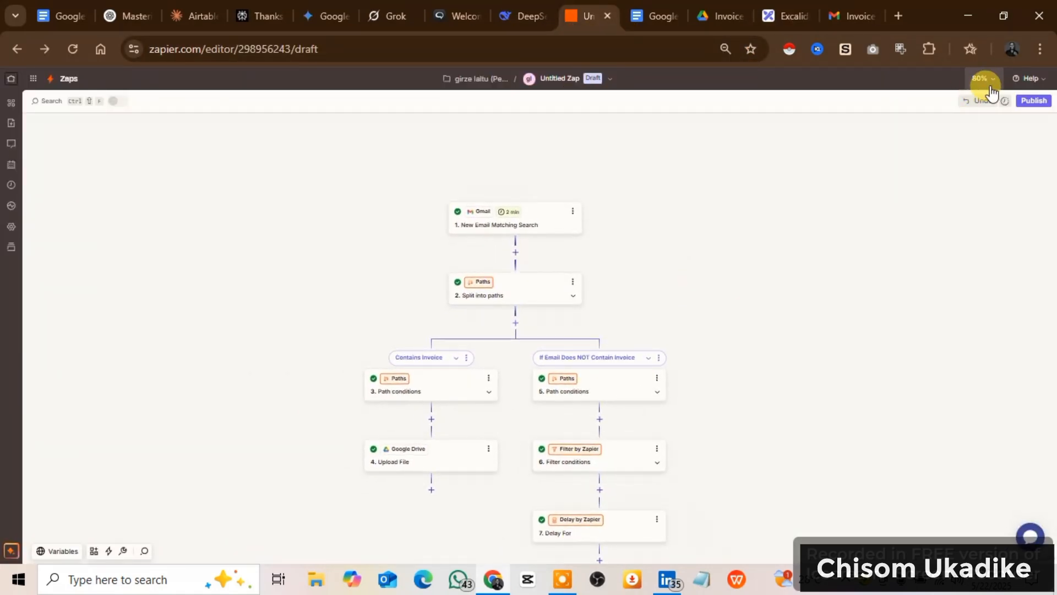
{"action": "left_click", "coordinate": [1040, 49]}
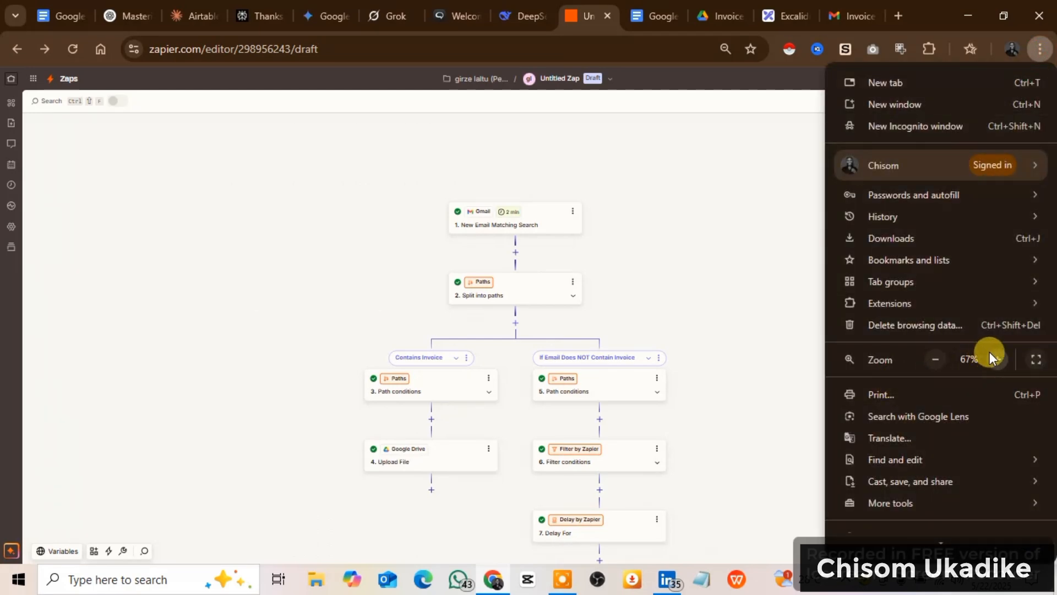
{"action": "left_click", "coordinate": [996, 358]}
{"action": "left_click", "coordinate": [997, 358]}
{"action": "left_click", "coordinate": [996, 357]}
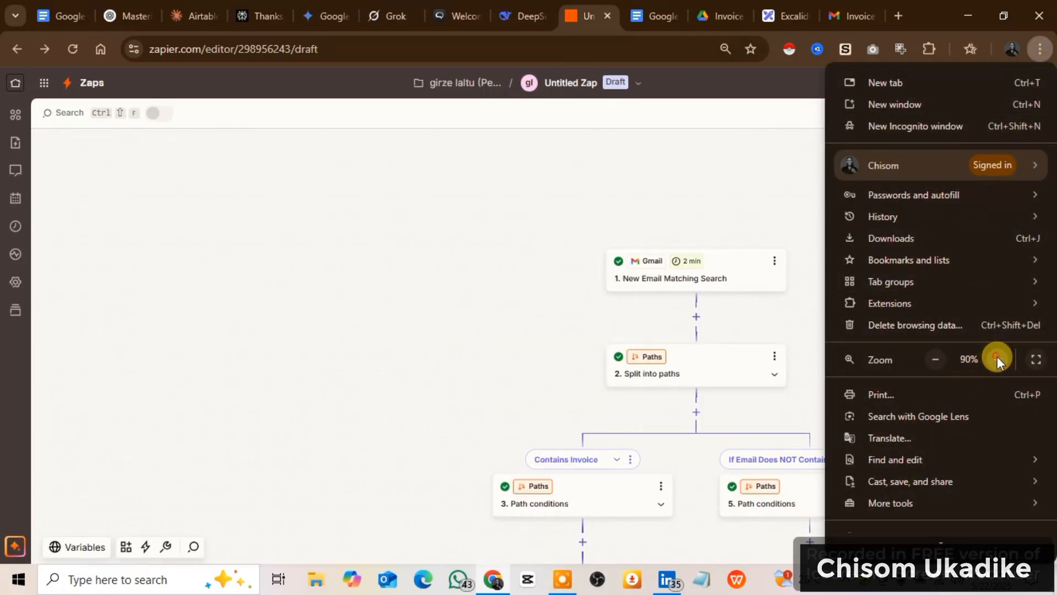
{"action": "left_click", "coordinate": [997, 358]}
{"action": "left_click", "coordinate": [581, 261]}
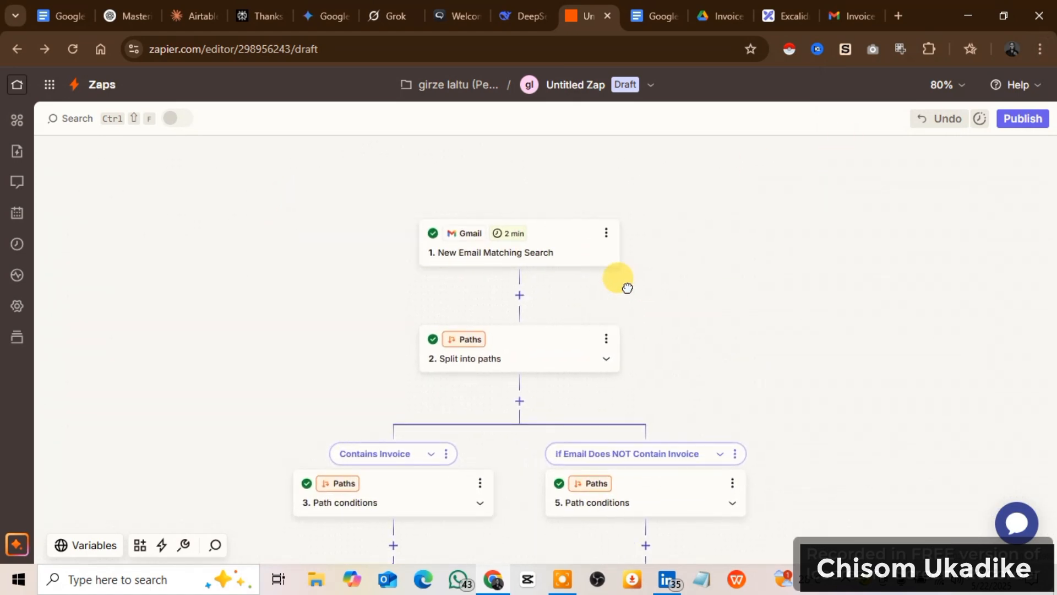
Open the Gmail New Email Matching Search trigger and advance through its setup and search keyword configuration to the test stage.
{"action": "left_click", "coordinate": [531, 260]}
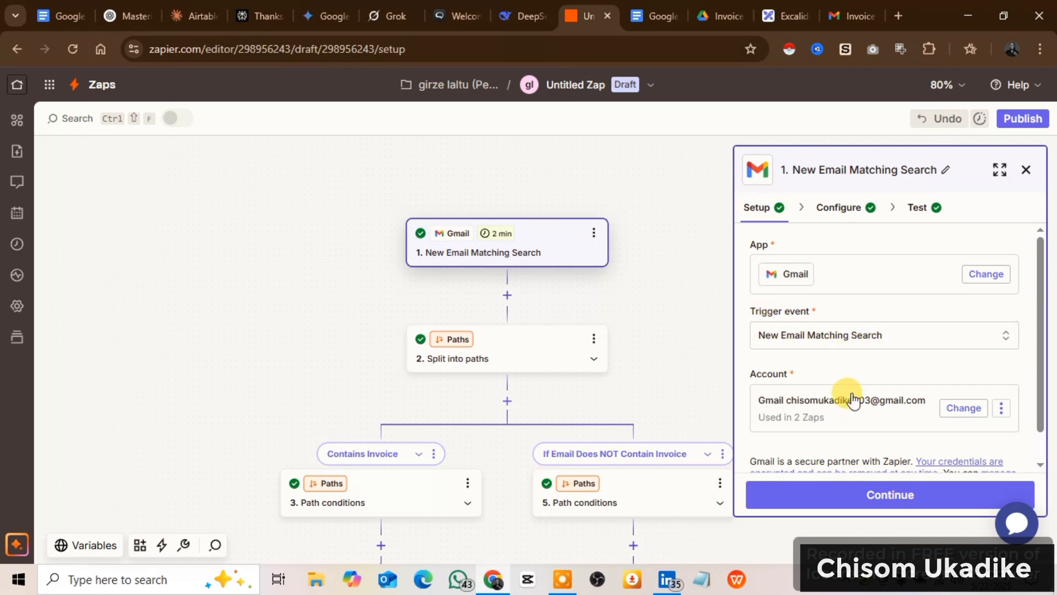
{"action": "scroll", "coordinate": [798, 420], "scroll_direction": "down", "scroll_amount": 1}
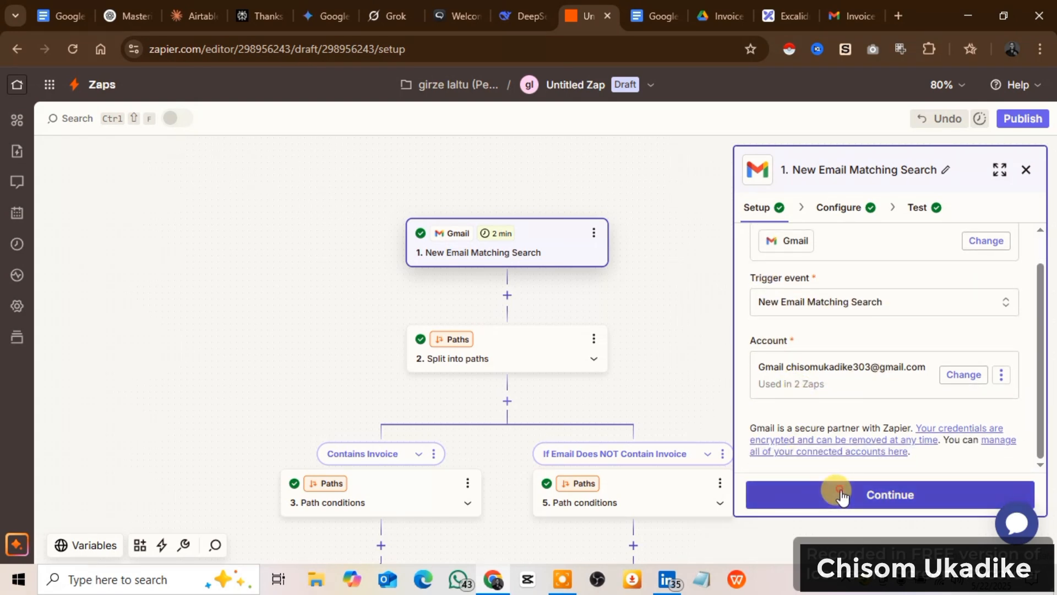
{"action": "left_click", "coordinate": [895, 496]}
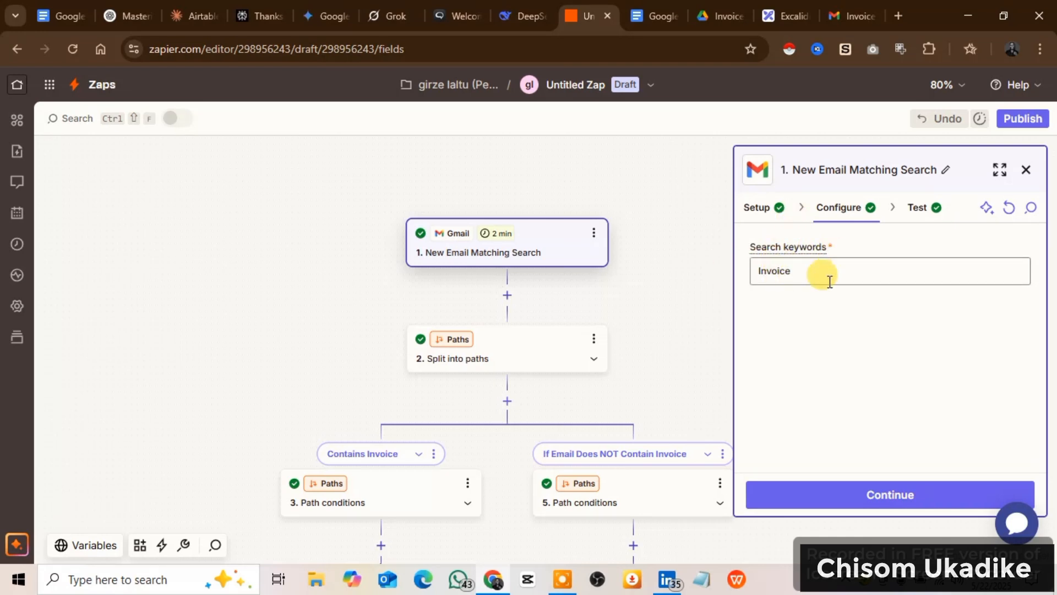
{"action": "left_click", "coordinate": [874, 495]}
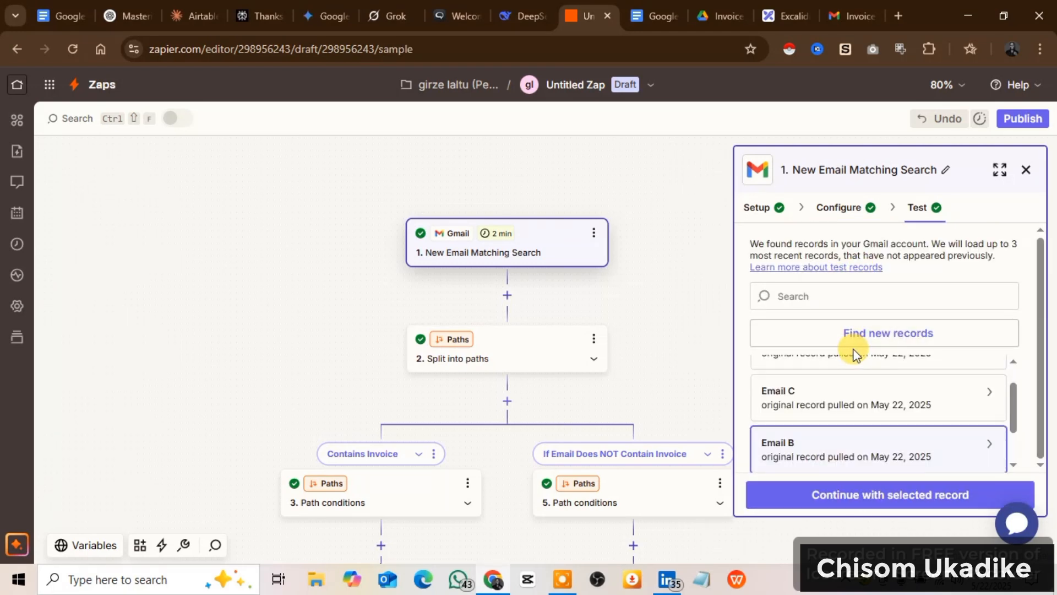
Review the trigger's test records, preview Email B's data, and continue with Email B as the selected record.
{"action": "scroll", "coordinate": [845, 405], "scroll_direction": "up", "scroll_amount": 1}
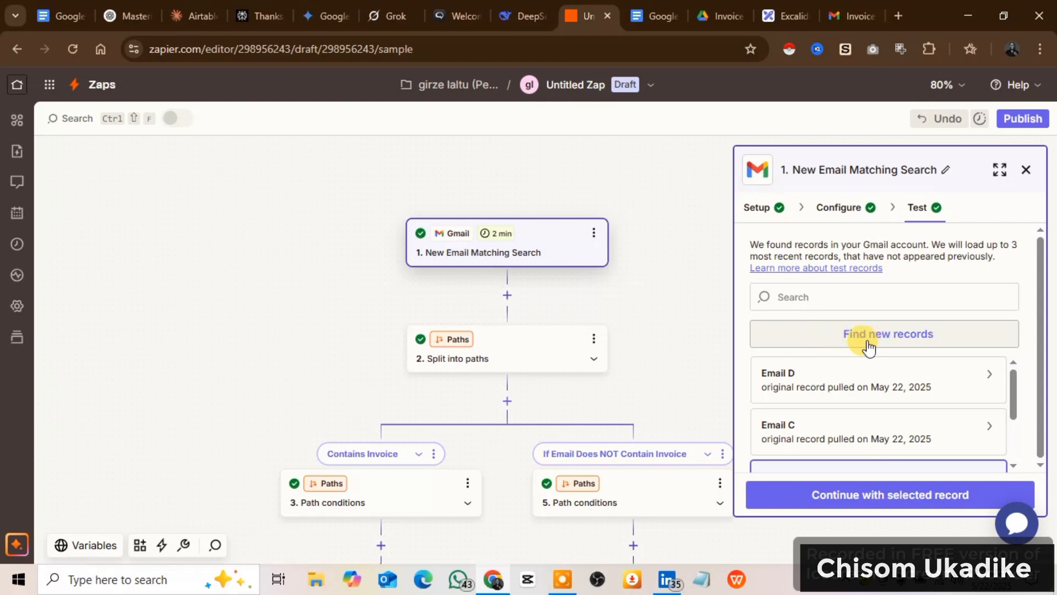
{"action": "scroll", "coordinate": [798, 432], "scroll_direction": "down", "scroll_amount": 2}
{"action": "scroll", "coordinate": [809, 428], "scroll_direction": "up", "scroll_amount": 2}
{"action": "scroll", "coordinate": [809, 425], "scroll_direction": "down", "scroll_amount": 1}
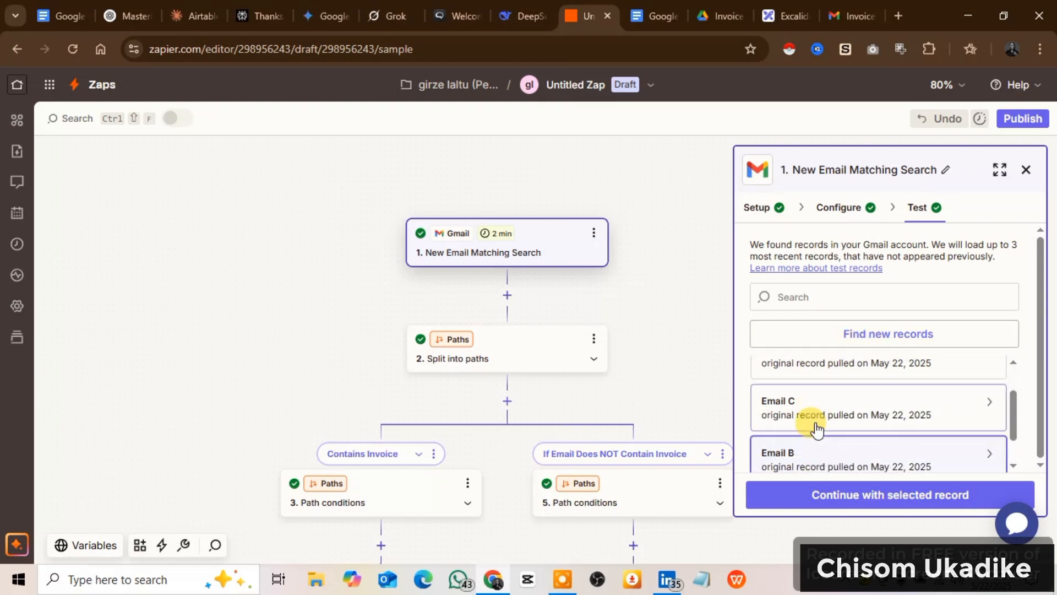
{"action": "scroll", "coordinate": [815, 428], "scroll_direction": "down", "scroll_amount": 1}
{"action": "mouse_move", "coordinate": [816, 421]}
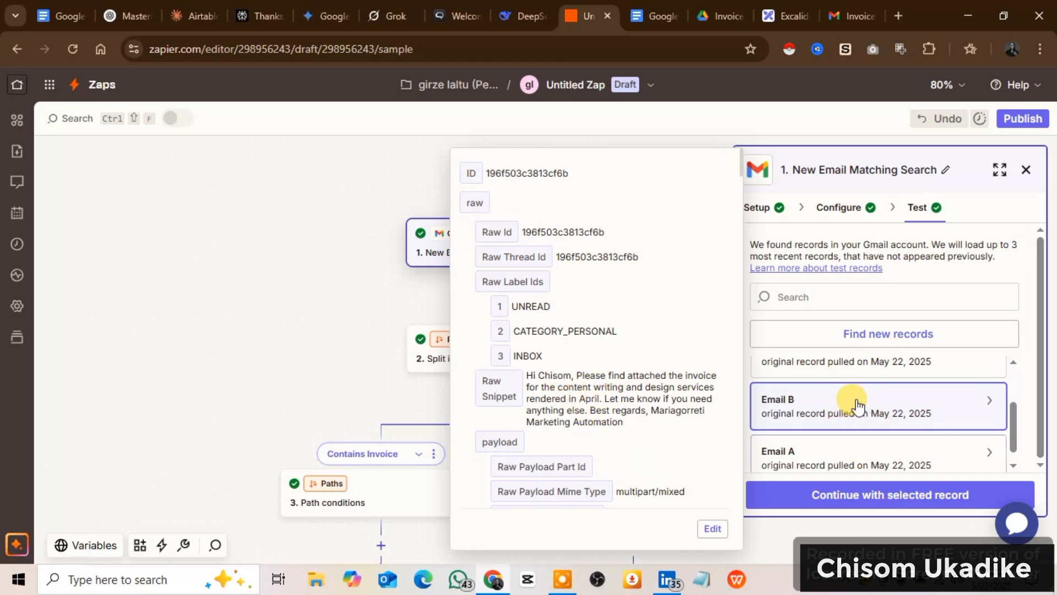
{"action": "left_click", "coordinate": [346, 203]}
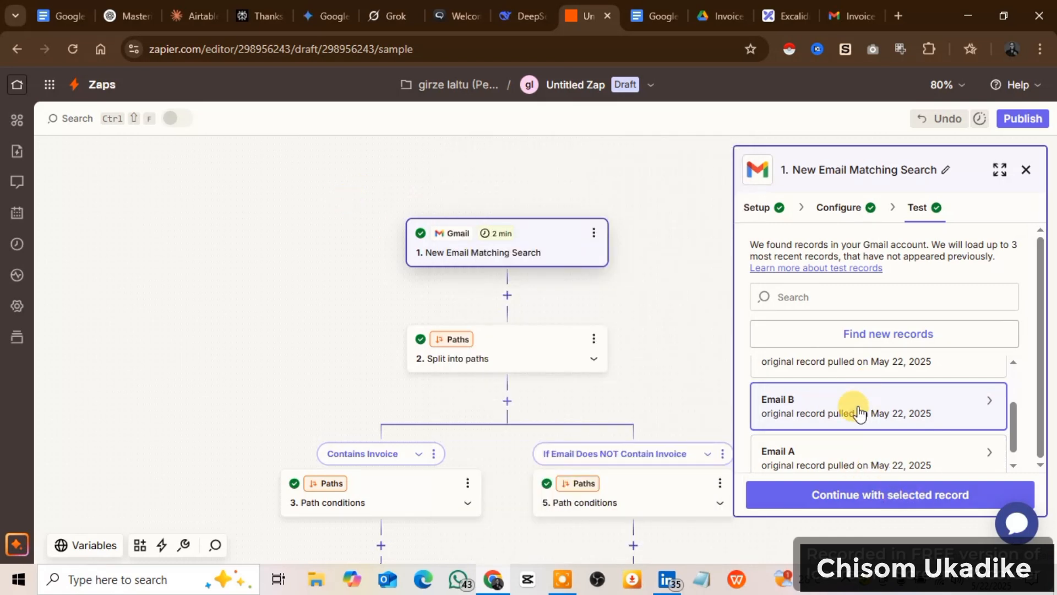
{"action": "left_click", "coordinate": [881, 506]}
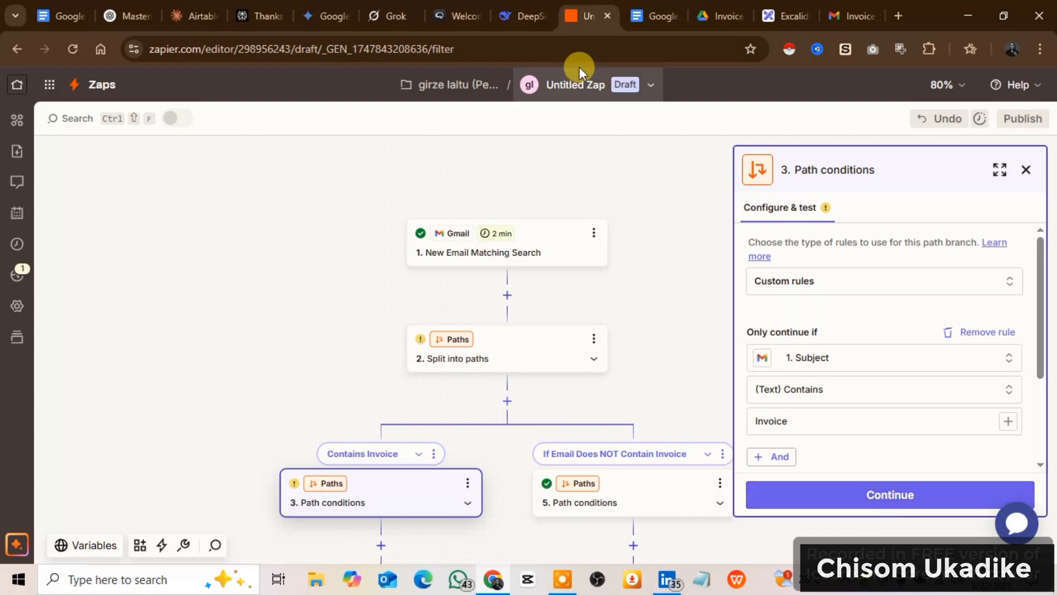
Switch to the Excalidraw flowchart and review the planned steps from the Gmail trigger to the Add Path action.
{"action": "left_click", "coordinate": [771, 15]}
{"action": "scroll", "coordinate": [528, 362], "scroll_direction": "down", "scroll_amount": 3}
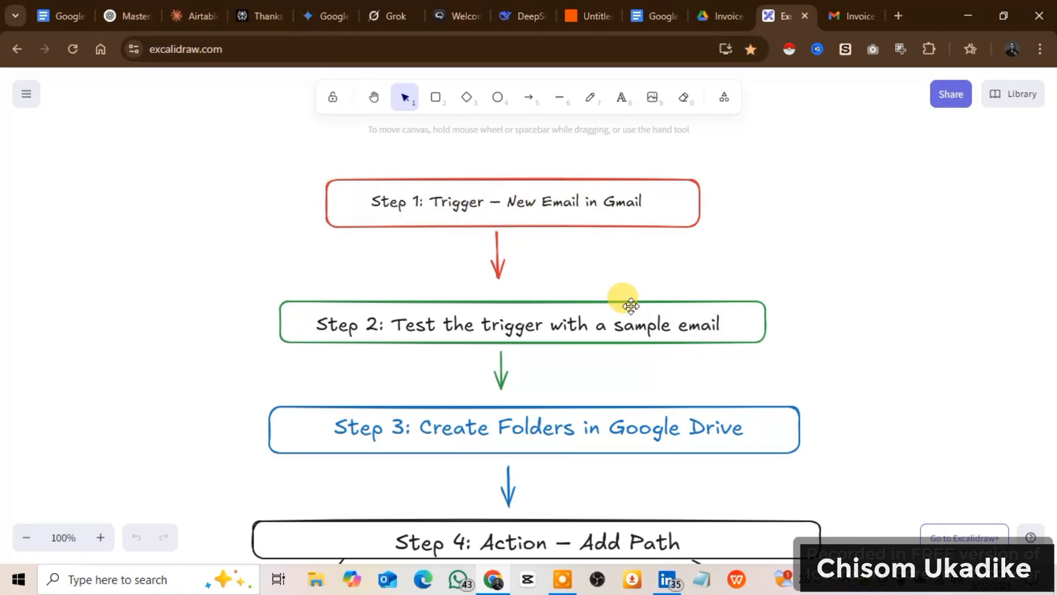
{"action": "scroll", "coordinate": [491, 330], "scroll_direction": "down", "scroll_amount": 1}
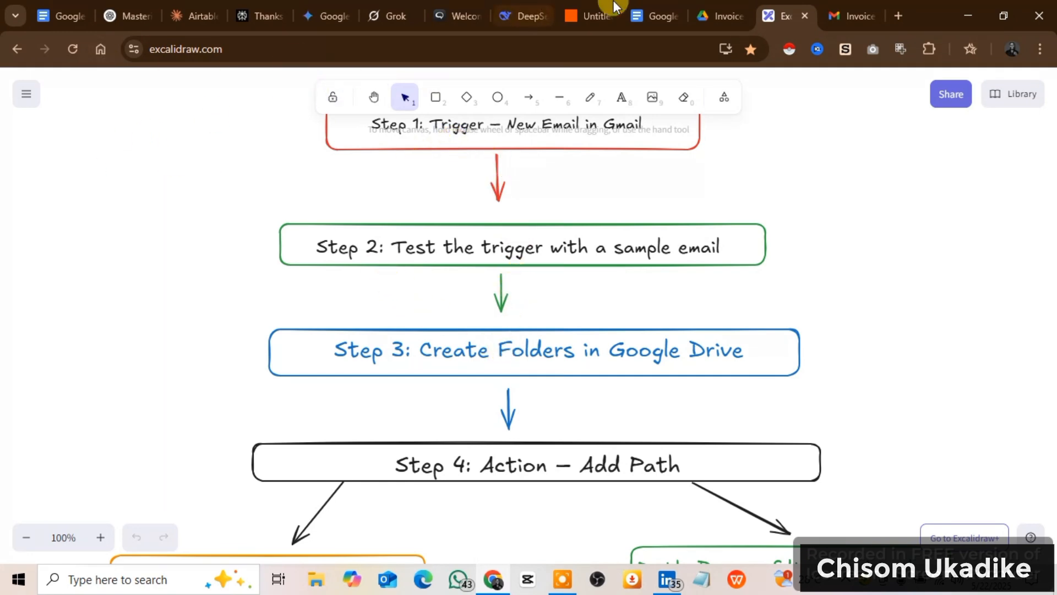
{"action": "left_click", "coordinate": [716, 16]}
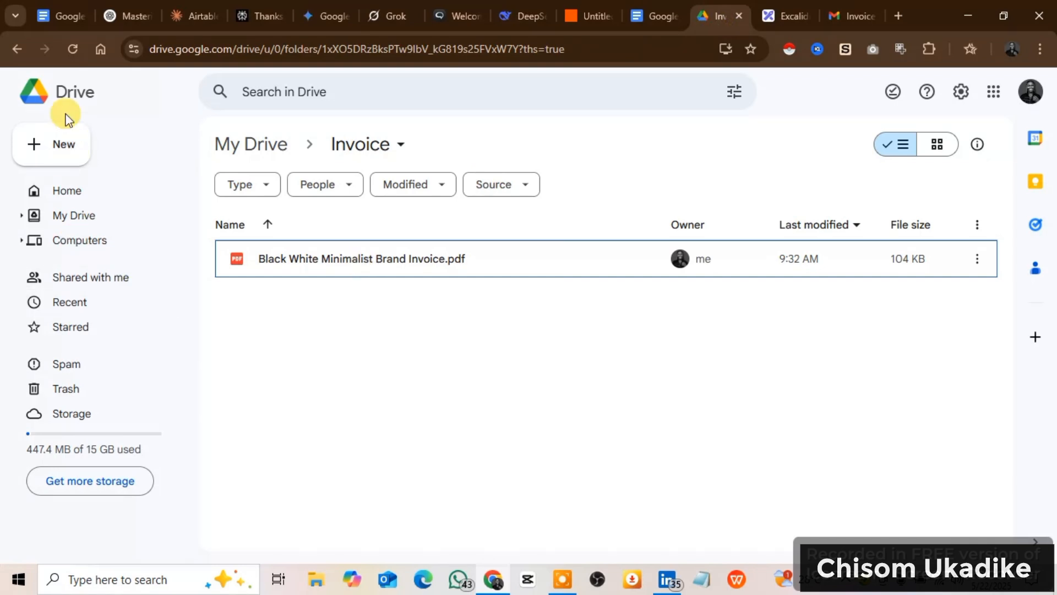
{"action": "left_click", "coordinate": [265, 149]}
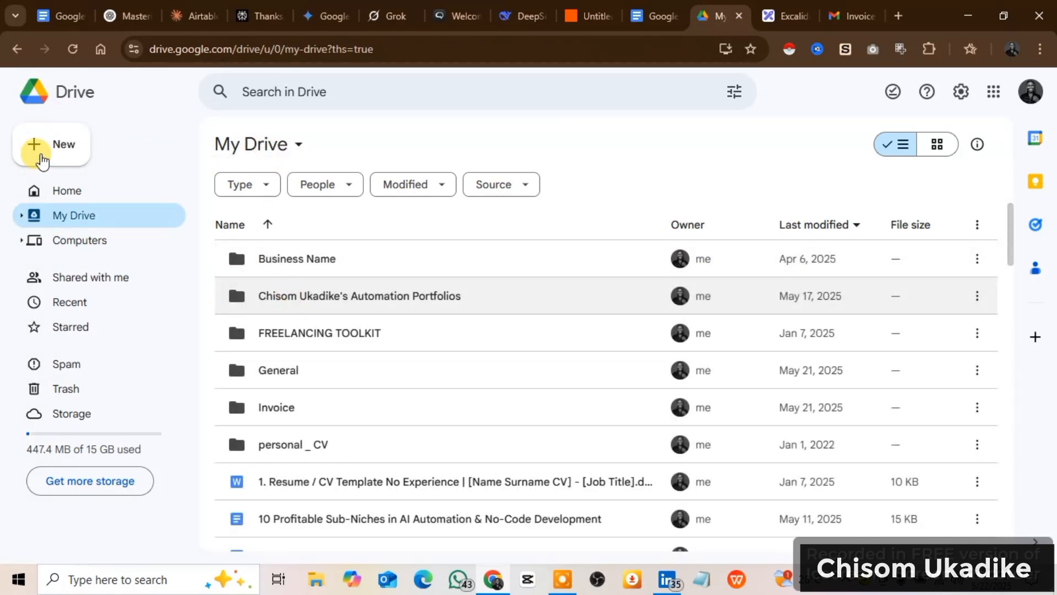
{"action": "left_click", "coordinate": [56, 157]}
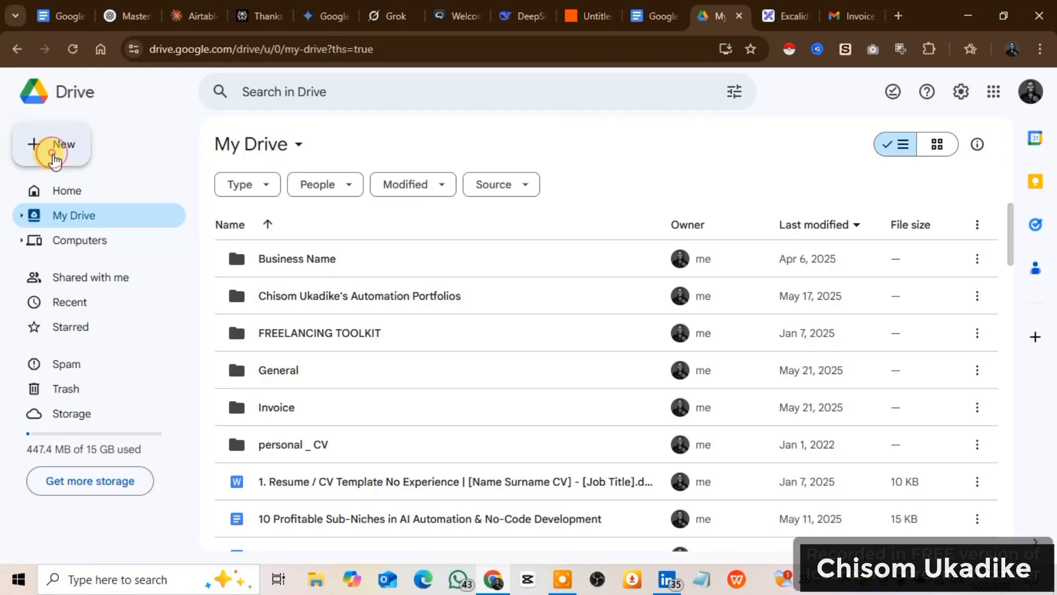
{"action": "left_click", "coordinate": [111, 158]}
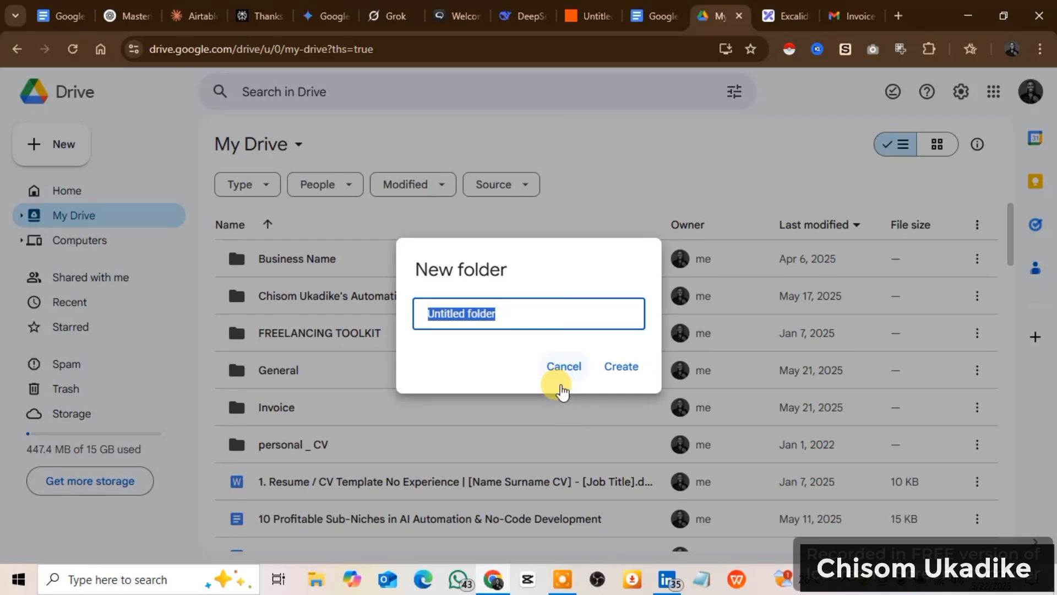
{"action": "left_click", "coordinate": [564, 367]}
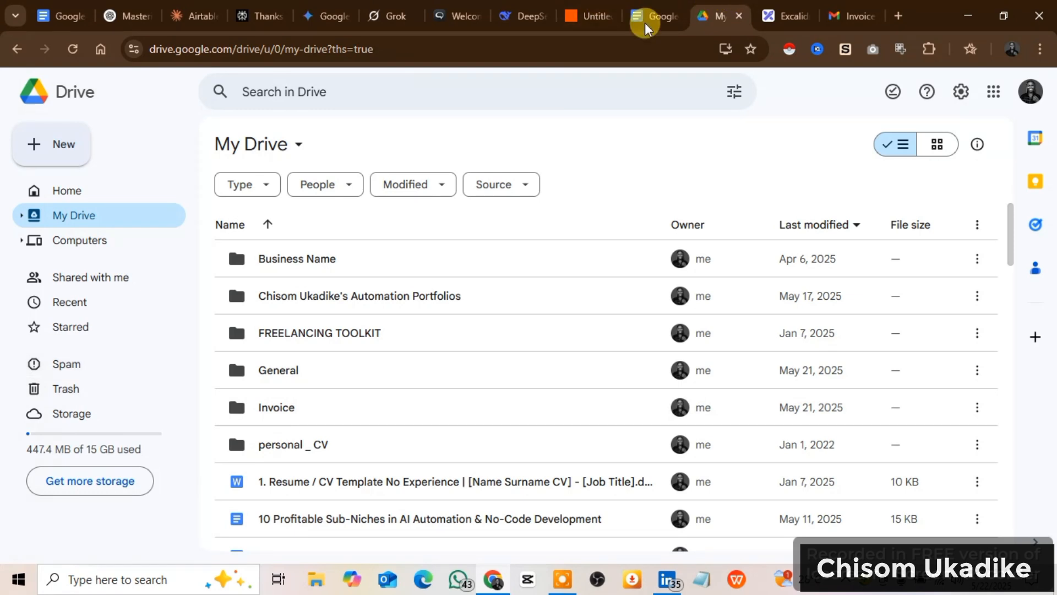
Check the flowchart and return to Zapier to add an empty action step between the Gmail trigger and Split into paths.
{"action": "left_click", "coordinate": [768, 24]}
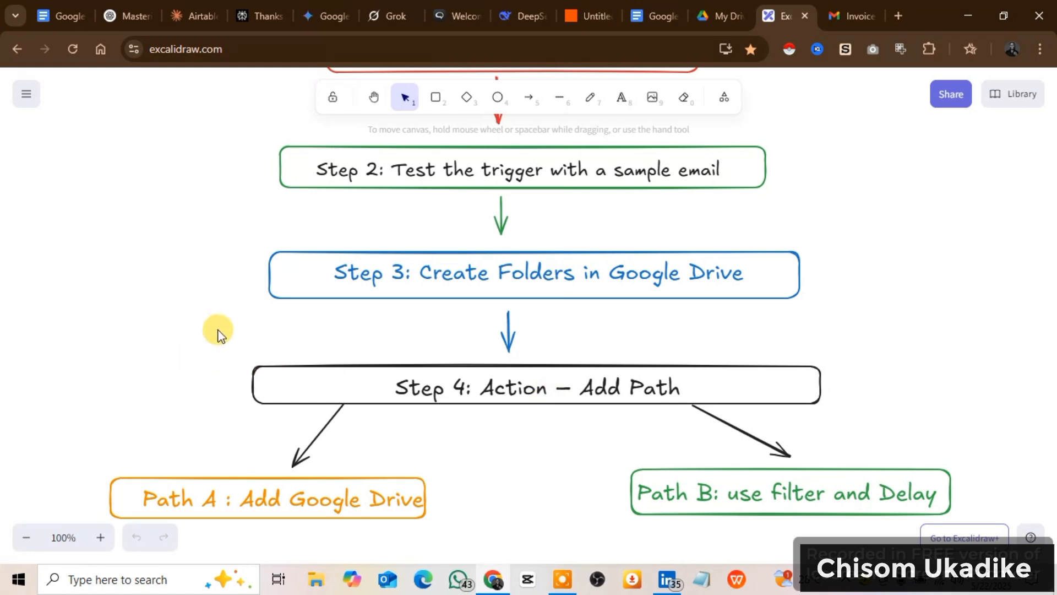
{"action": "left_click", "coordinate": [593, 16]}
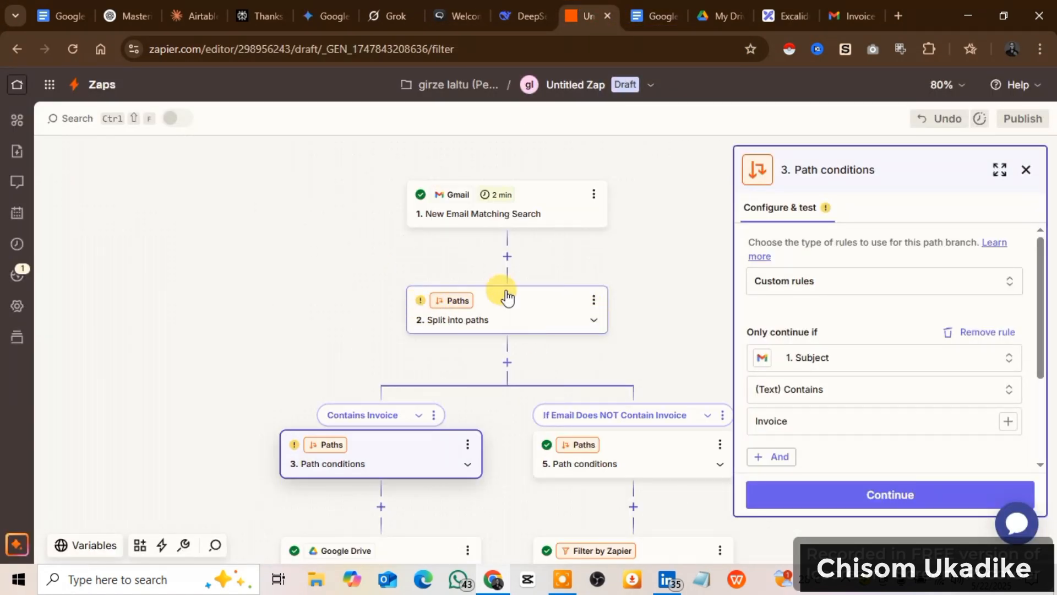
{"action": "left_click", "coordinate": [507, 256]}
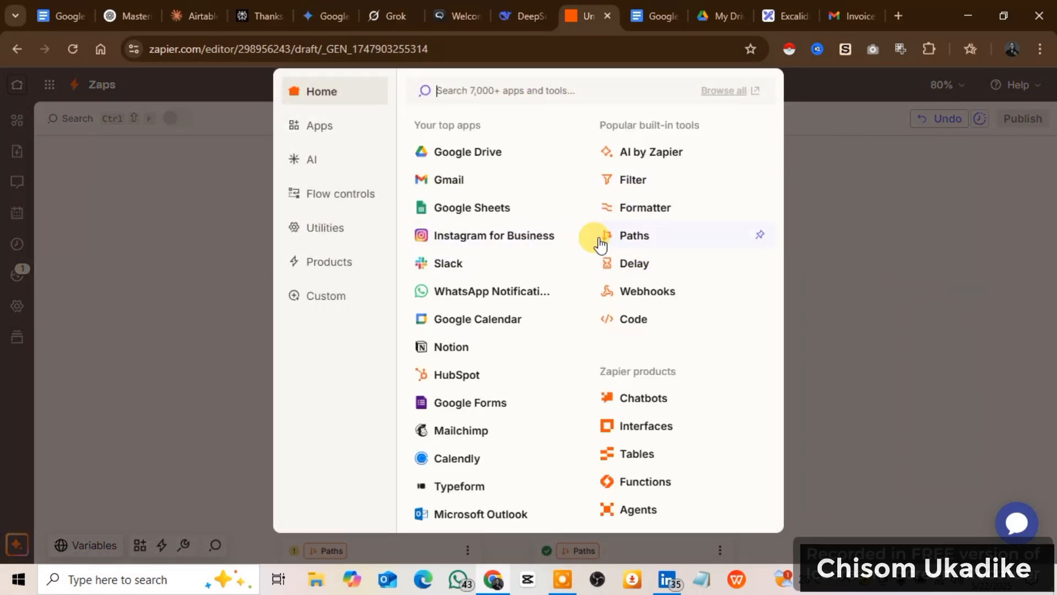
{"action": "left_click", "coordinate": [808, 233]}
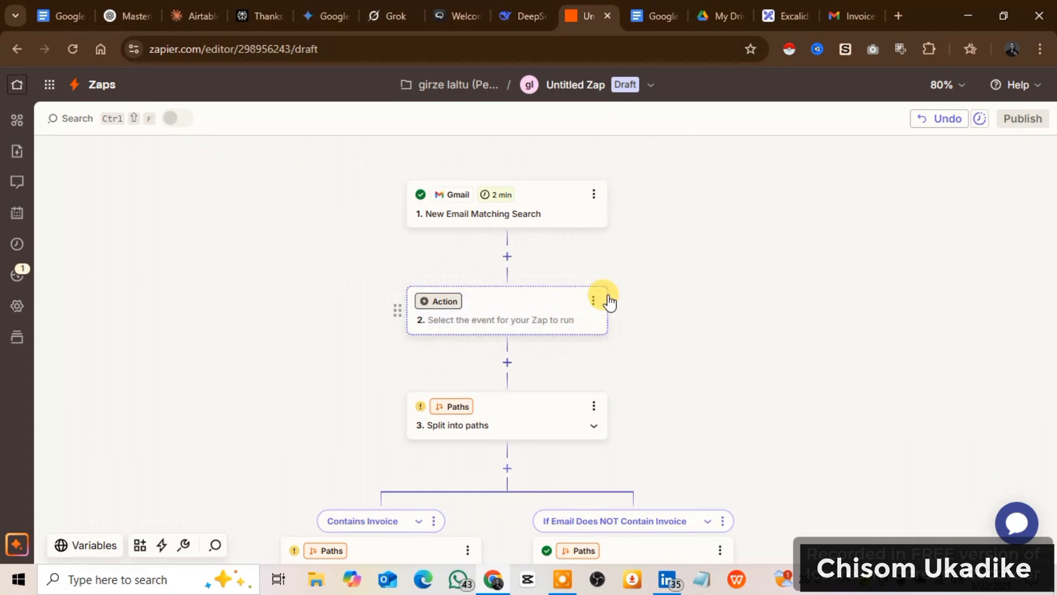
Delete the empty action step between the Gmail trigger and Split into paths.
{"action": "left_click", "coordinate": [584, 304]}
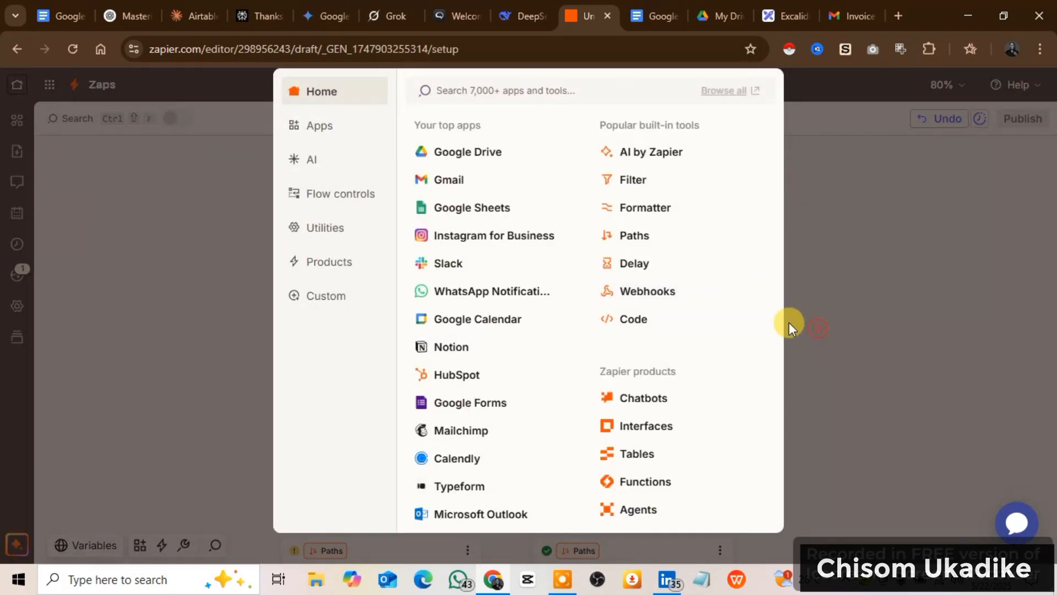
{"action": "left_click", "coordinate": [788, 325]}
{"action": "left_click", "coordinate": [590, 302]}
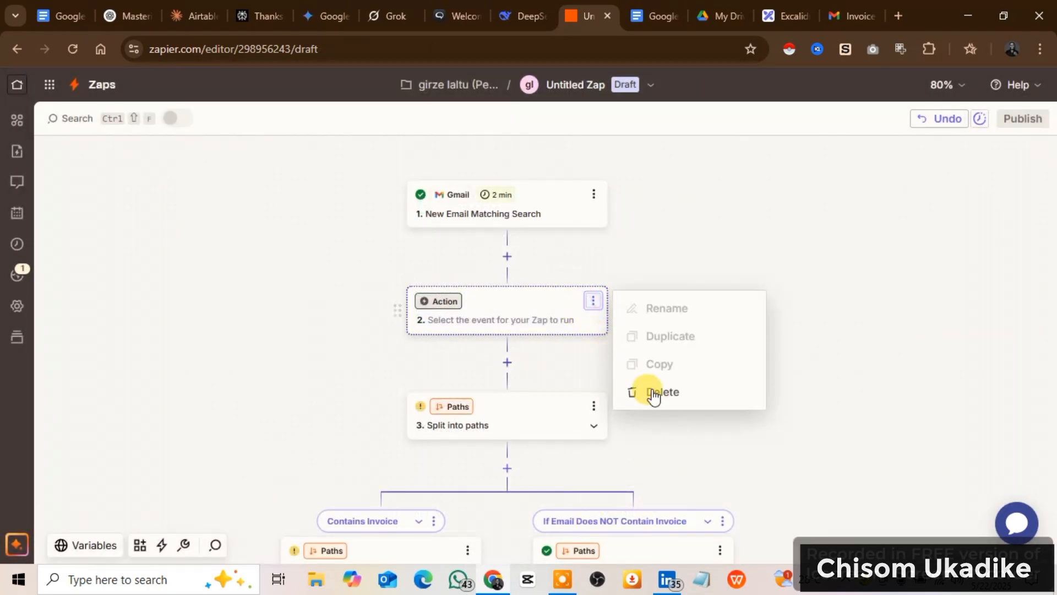
{"action": "left_click", "coordinate": [657, 402]}
Review the Zap's two branches and compare them with Path A and Path B in the Excalidraw flowchart.
{"action": "scroll", "coordinate": [394, 303], "scroll_direction": "down", "scroll_amount": 3}
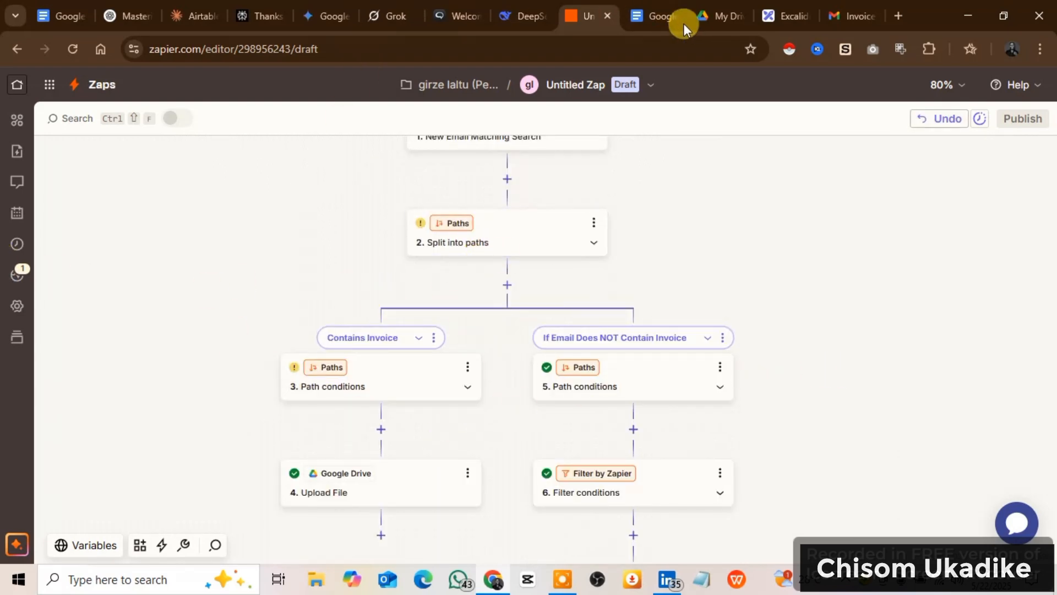
{"action": "left_click", "coordinate": [768, 9]}
{"action": "scroll", "coordinate": [523, 483], "scroll_direction": "down", "scroll_amount": 3}
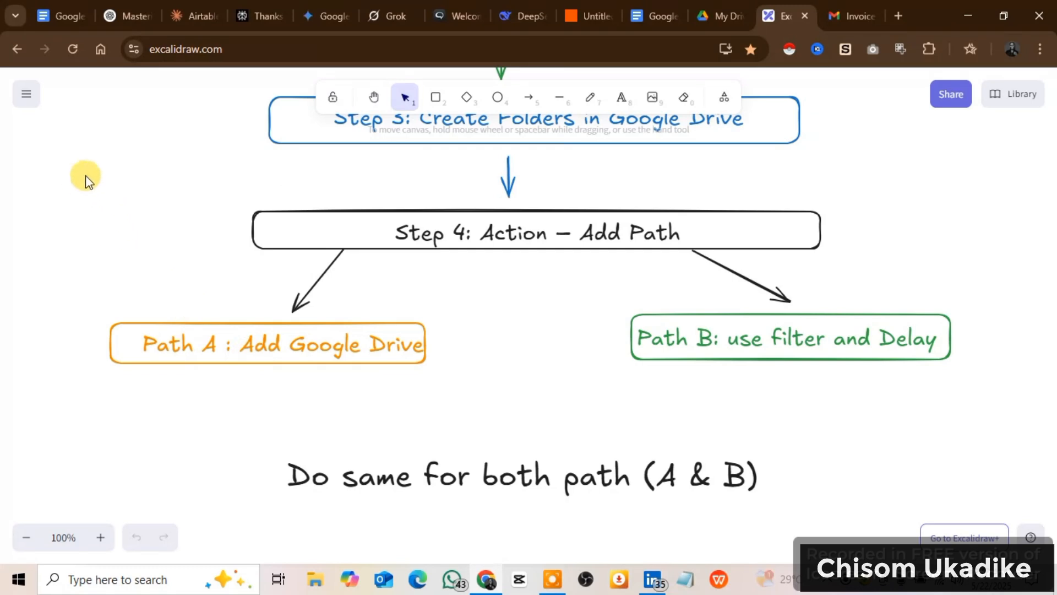
Switch to Zapier and open the path conditions of the Contains Invoice branch to review its custom rule.
{"action": "left_click", "coordinate": [586, 16]}
{"action": "scroll", "coordinate": [430, 290], "scroll_direction": "down", "scroll_amount": 1}
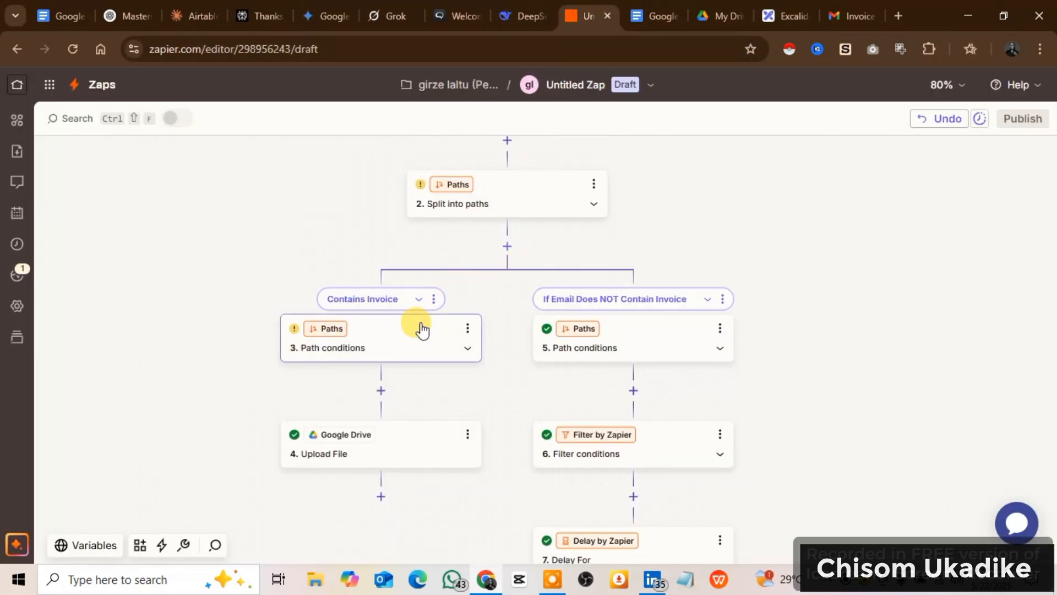
{"action": "left_click", "coordinate": [400, 349]}
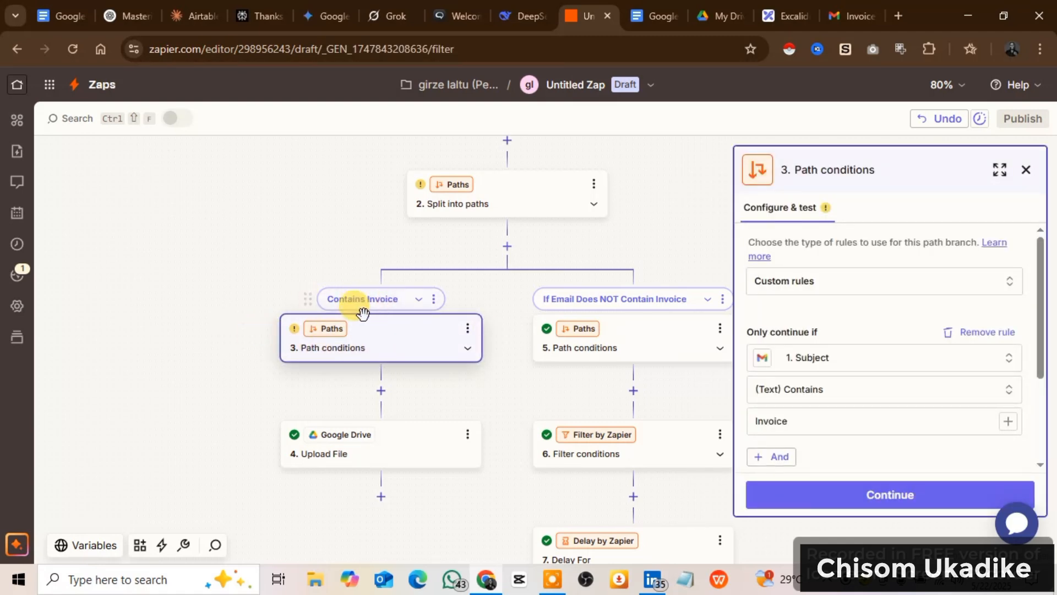
{"action": "scroll", "coordinate": [829, 304], "scroll_direction": "down", "scroll_amount": 1}
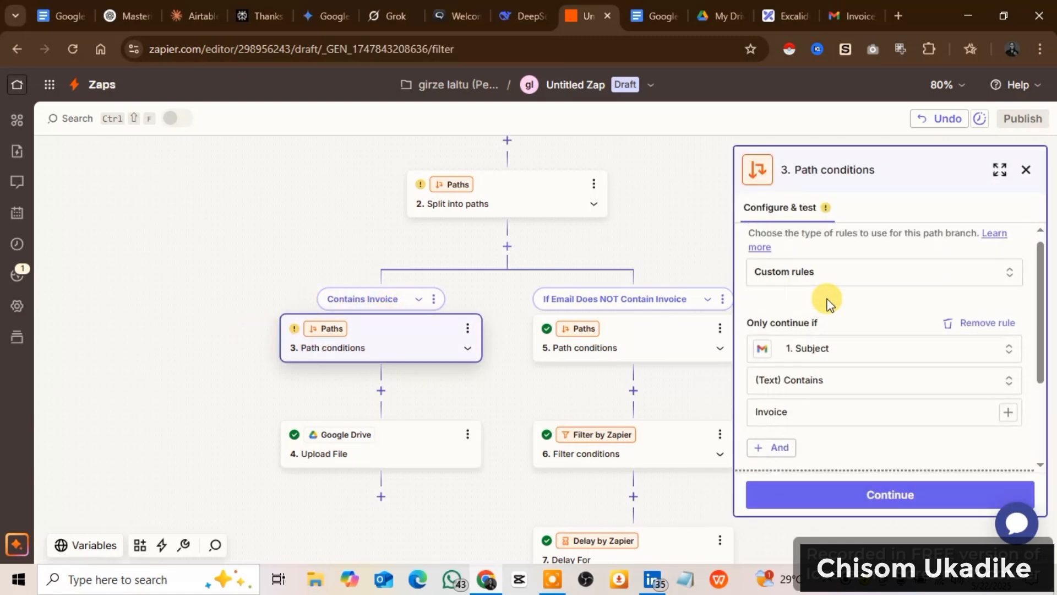
{"action": "scroll", "coordinate": [837, 306], "scroll_direction": "up", "scroll_amount": 1}
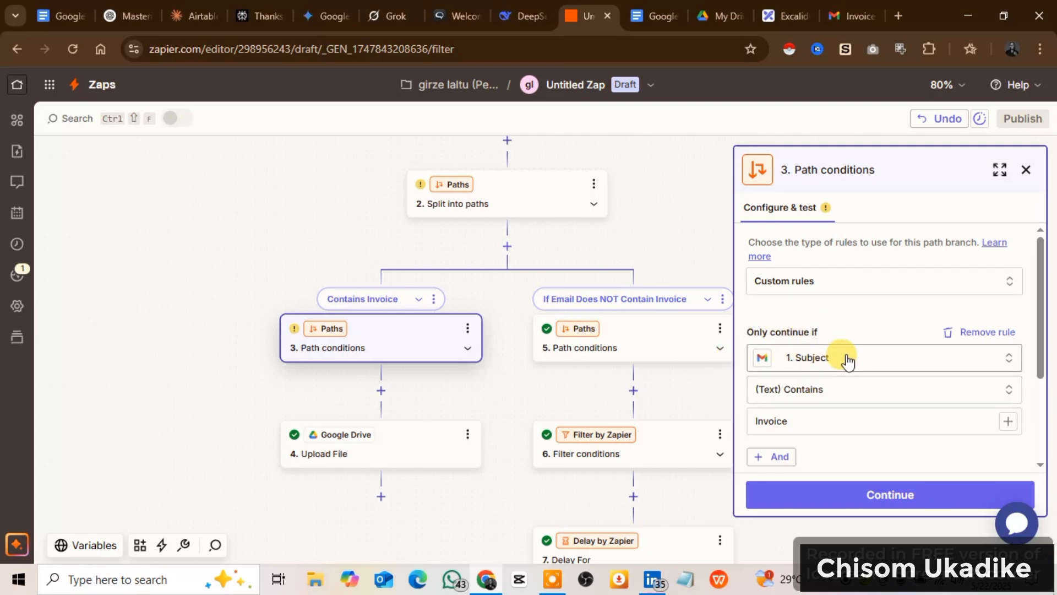
Check the rule's Gmail Subject field and Invoice value, selecting (Text) Contains as its condition.
{"action": "left_click", "coordinate": [900, 359]}
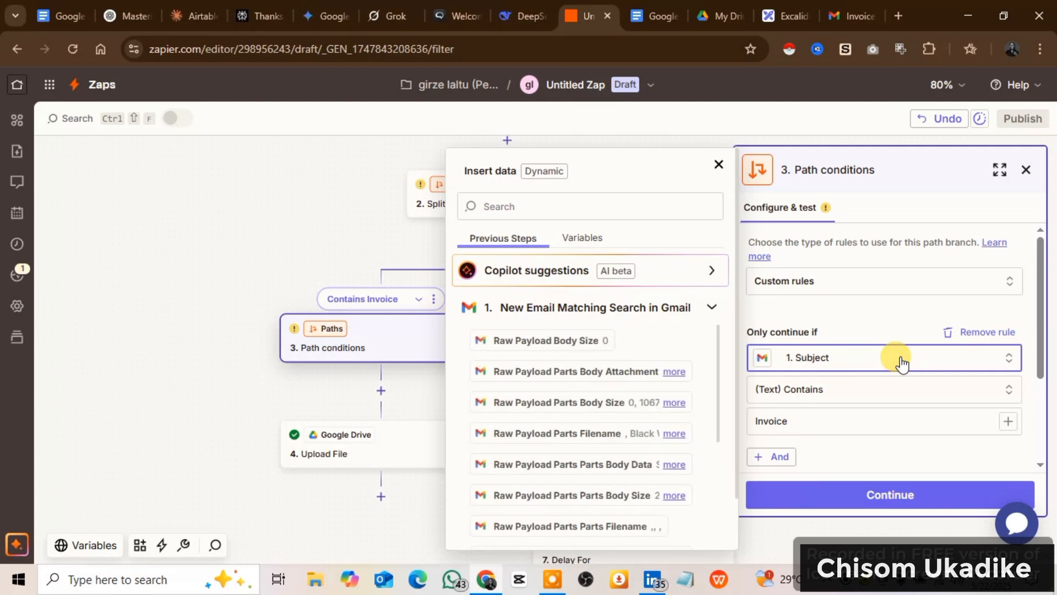
{"action": "left_click", "coordinate": [537, 203]}
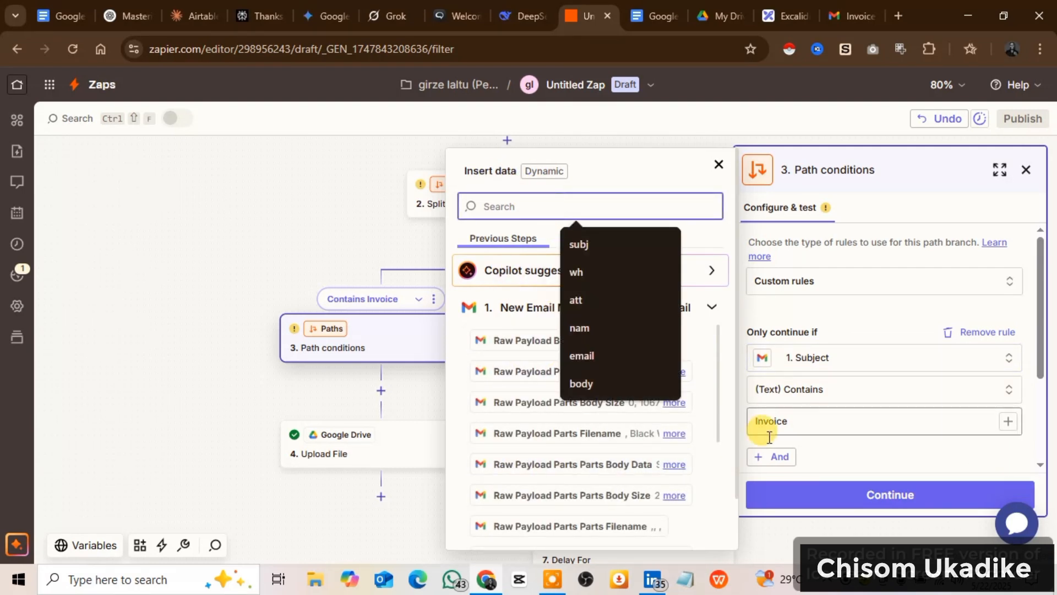
{"action": "left_click", "coordinate": [820, 391]}
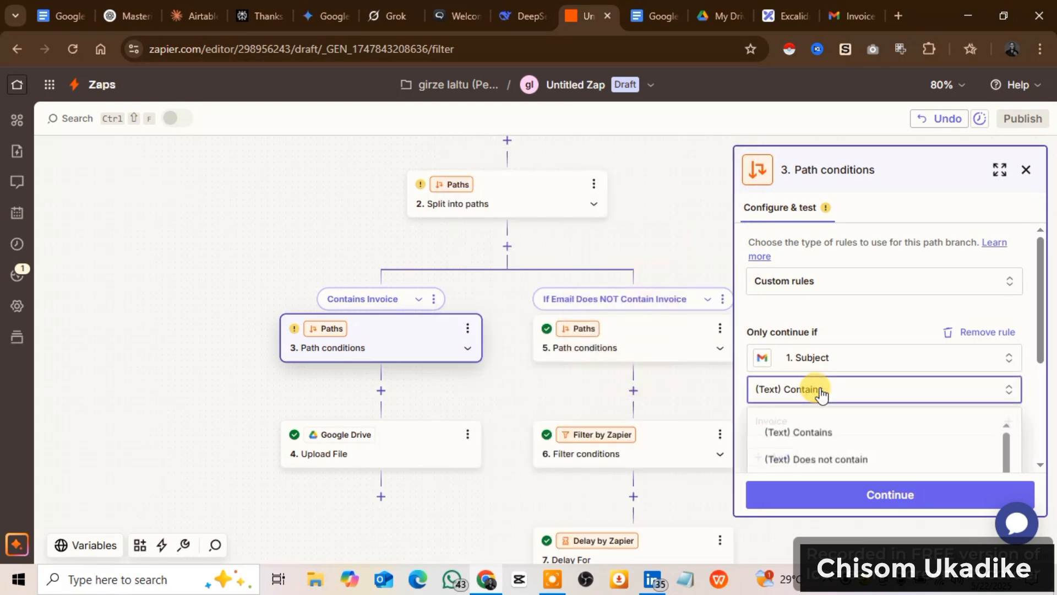
{"action": "left_click", "coordinate": [831, 434]}
{"action": "scroll", "coordinate": [815, 427], "scroll_direction": "down", "scroll_amount": 2}
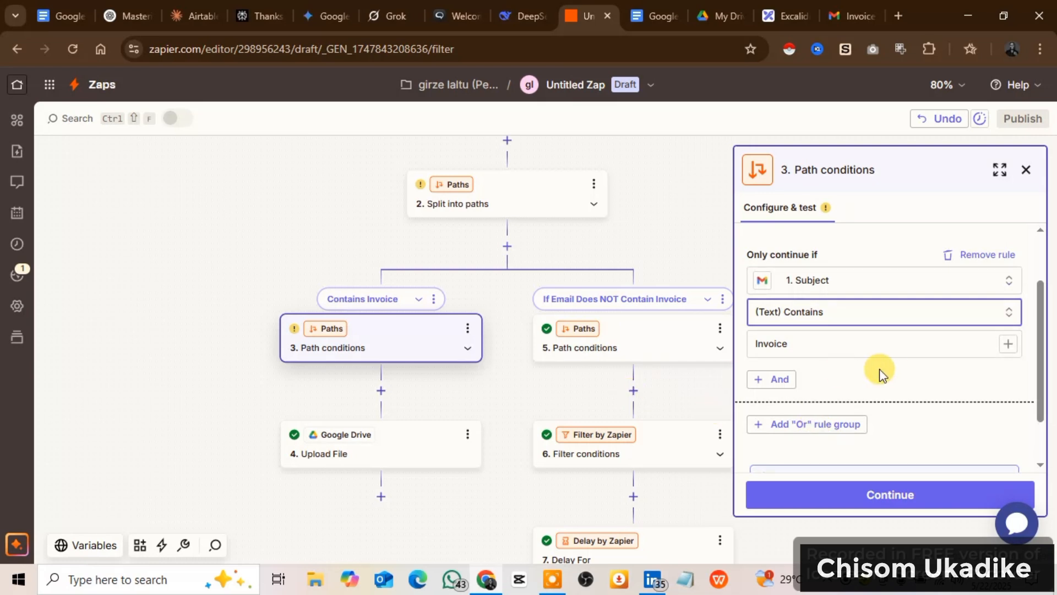
{"action": "left_click", "coordinate": [839, 348]}
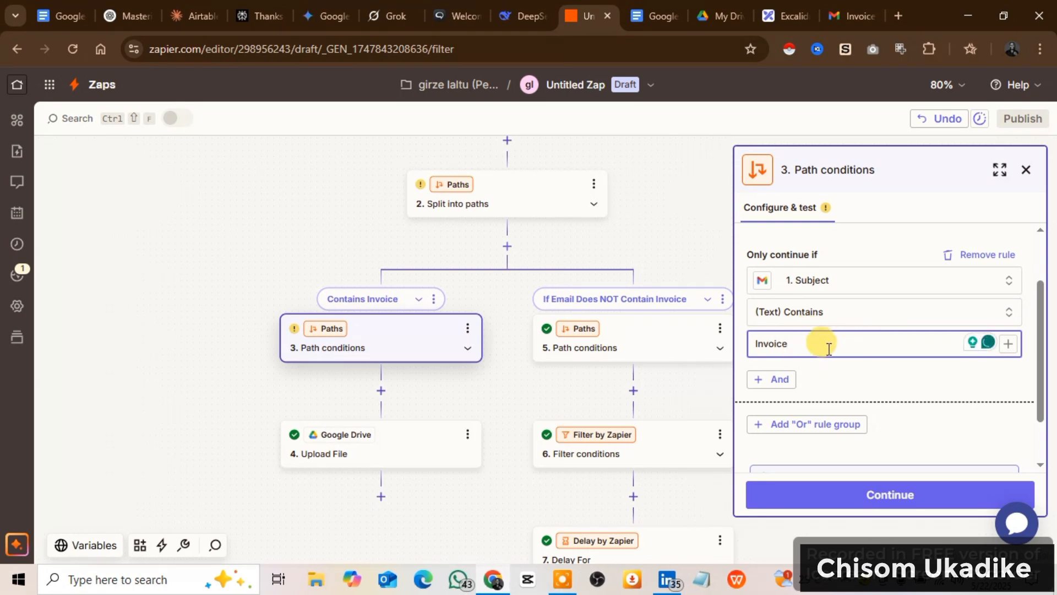
Test the Contains Invoice path conditions and continue to the Google Drive Upload File step.
{"action": "scroll", "coordinate": [808, 433], "scroll_direction": "down", "scroll_amount": 1}
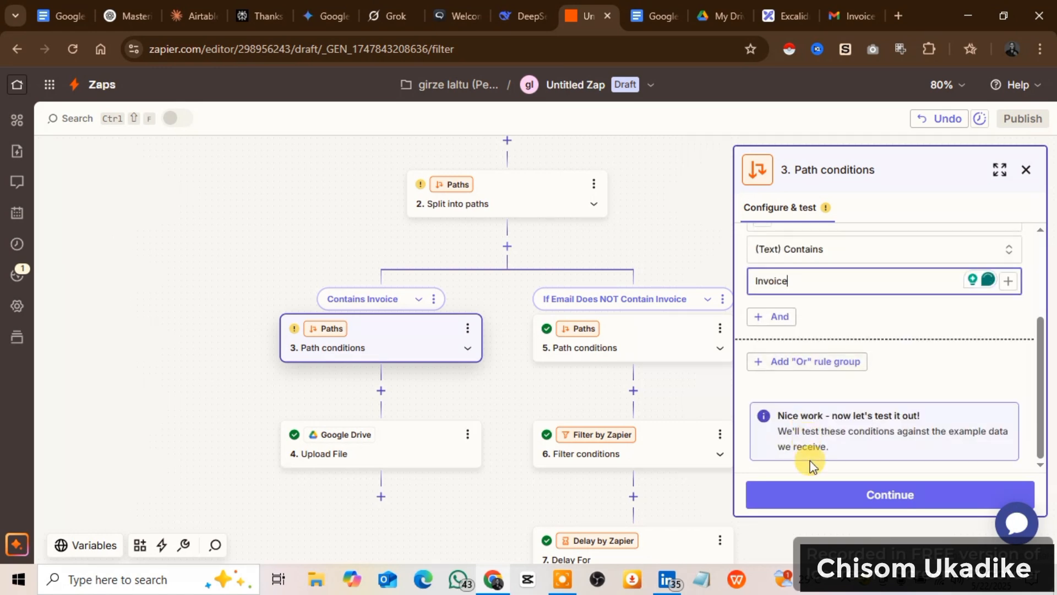
{"action": "left_click", "coordinate": [850, 508]}
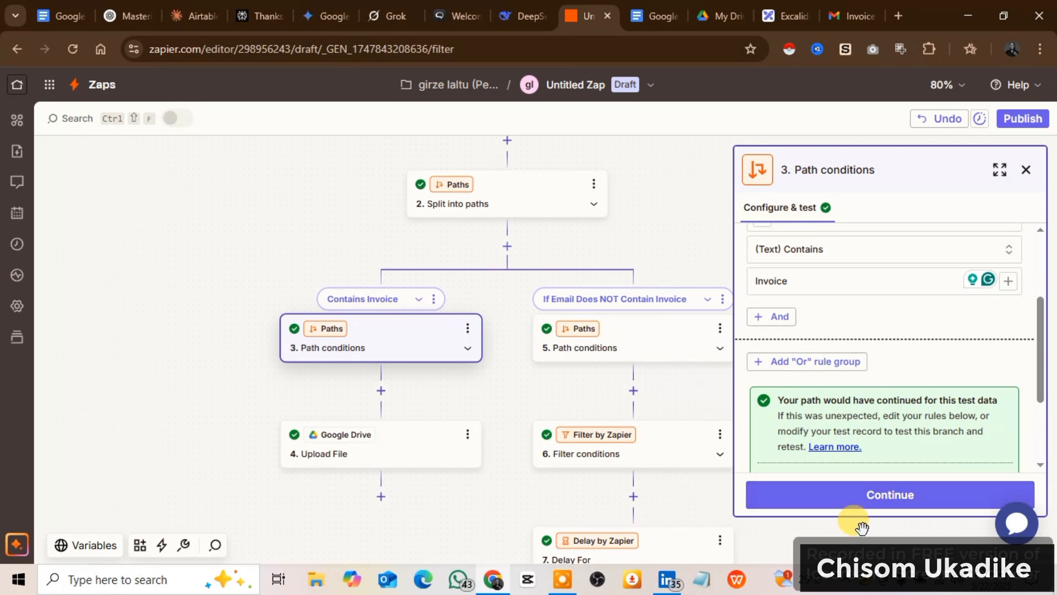
{"action": "left_click", "coordinate": [897, 502]}
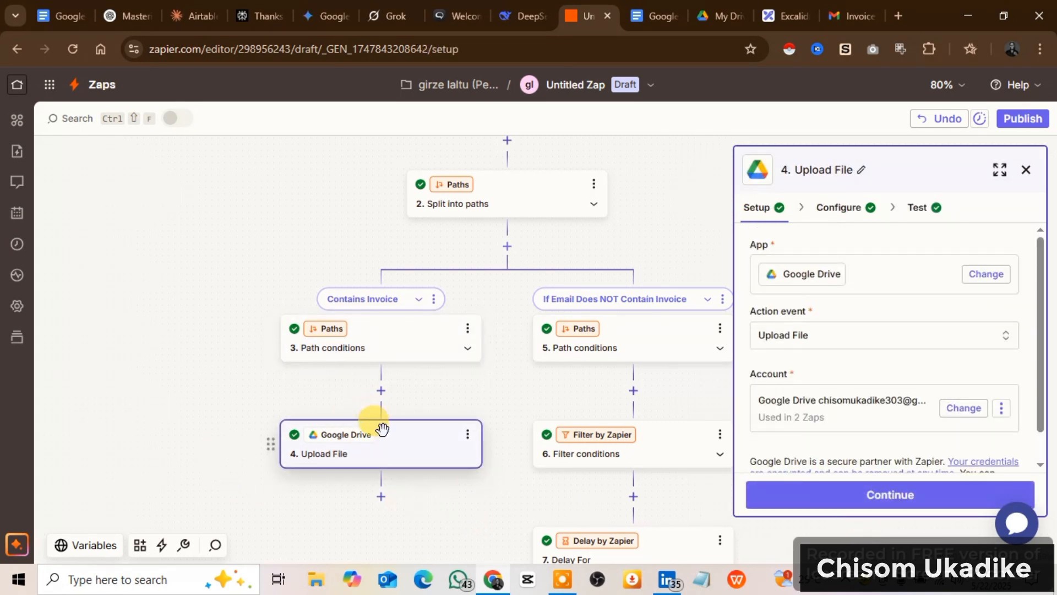
{"action": "left_click", "coordinate": [381, 390]}
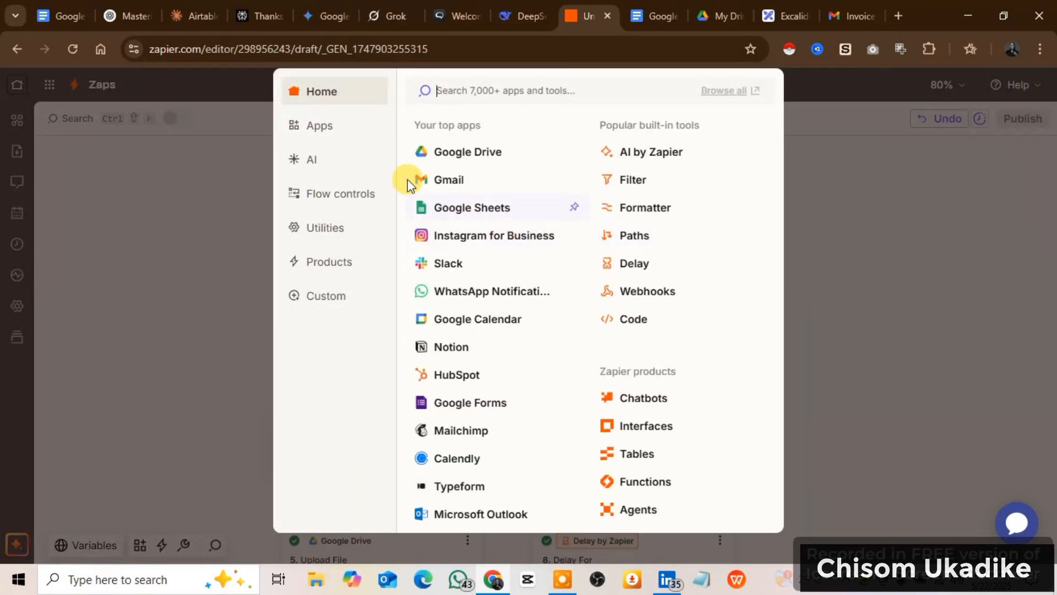
{"action": "left_click", "coordinate": [958, 270]}
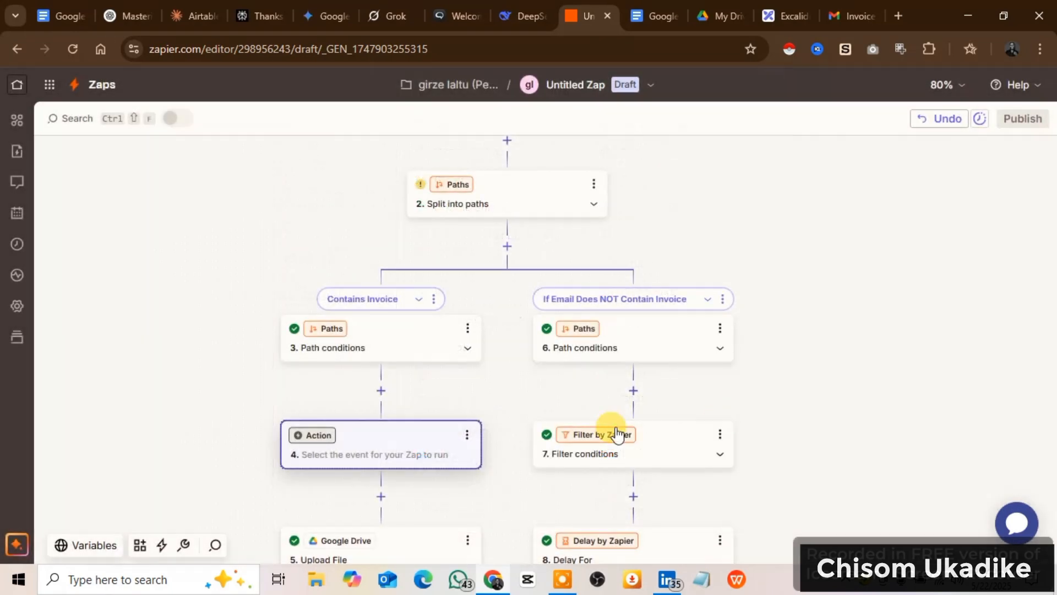
{"action": "left_click", "coordinate": [465, 441]}
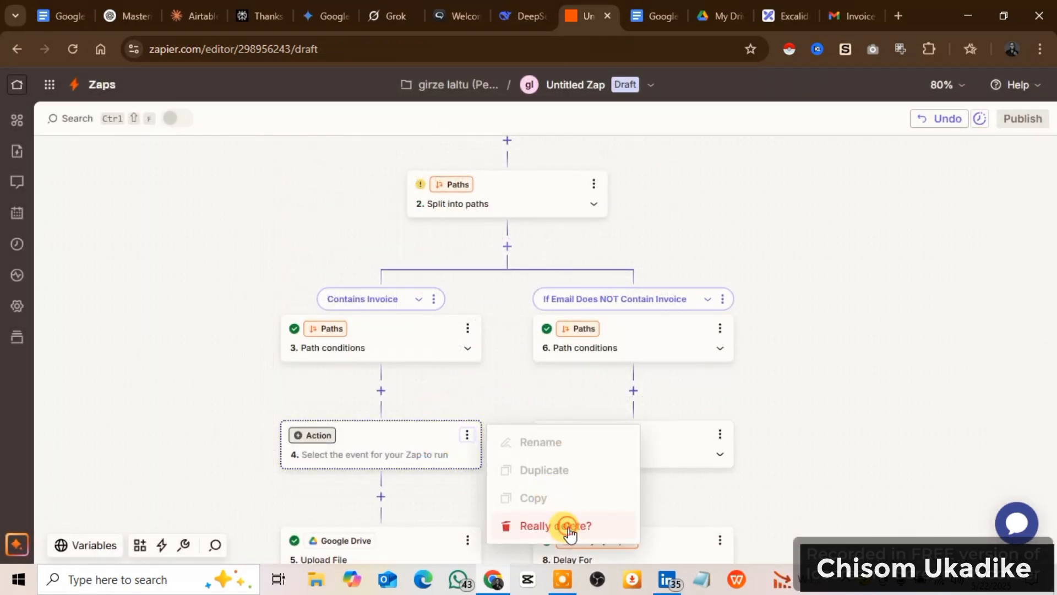
{"action": "left_click", "coordinate": [569, 527]}
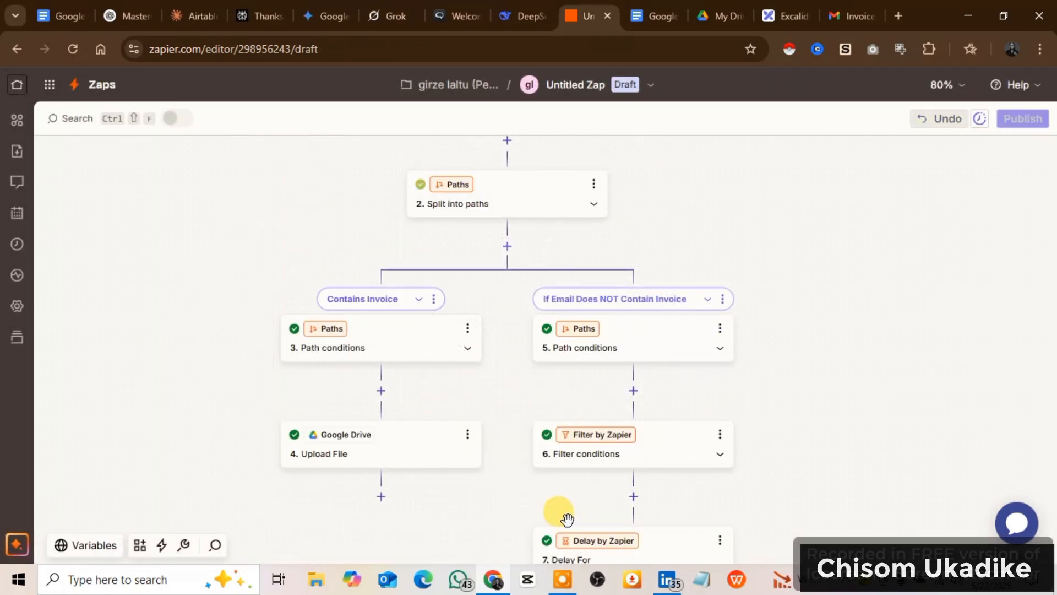
Open the Google Drive Upload File step, review its setup and continue to its configuration.
{"action": "left_click", "coordinate": [405, 455]}
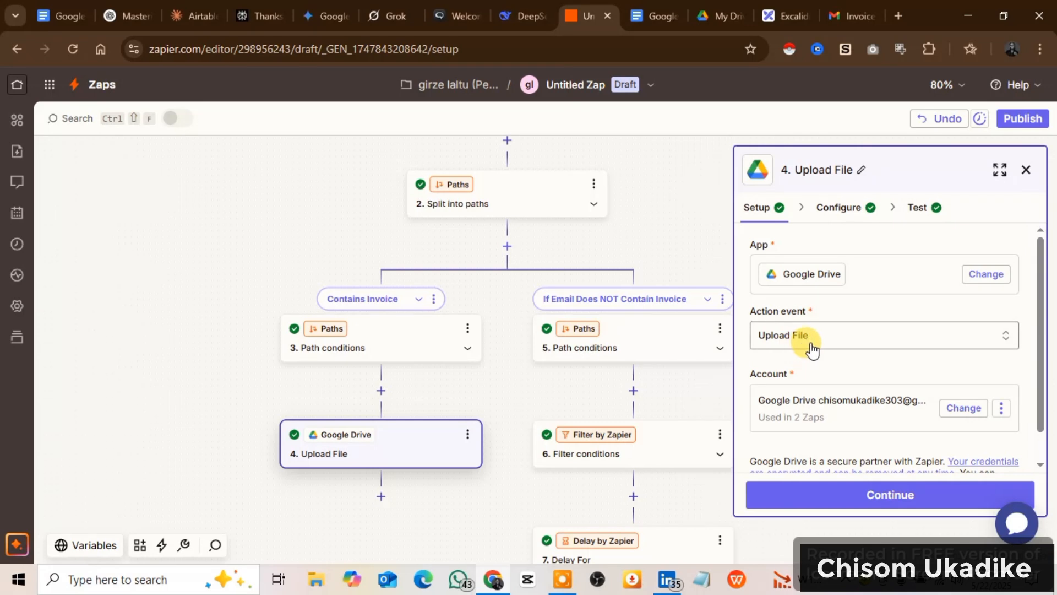
{"action": "scroll", "coordinate": [803, 346], "scroll_direction": "down", "scroll_amount": 1}
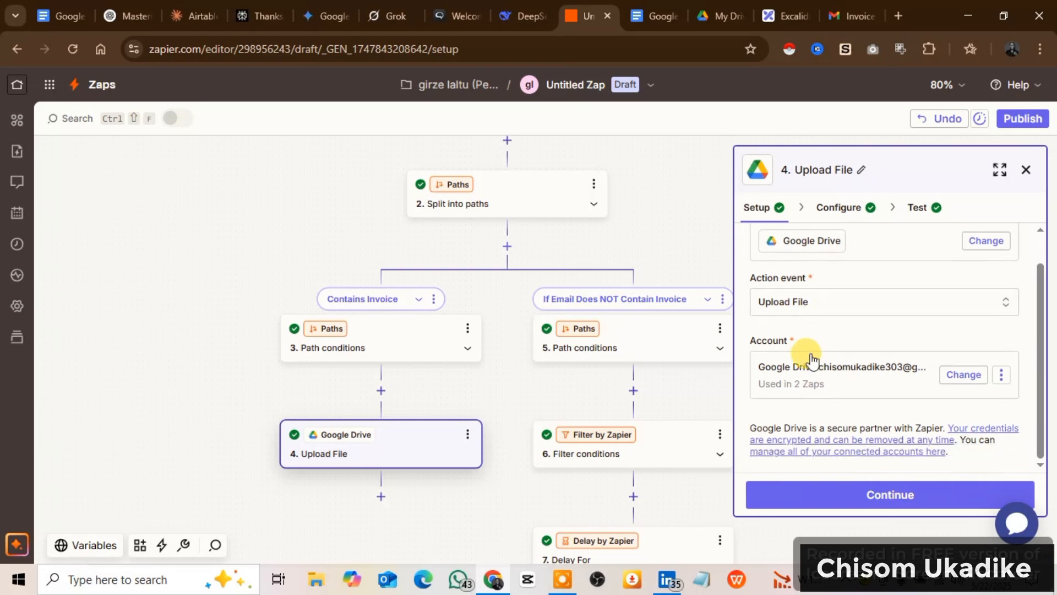
{"action": "left_click", "coordinate": [856, 502]}
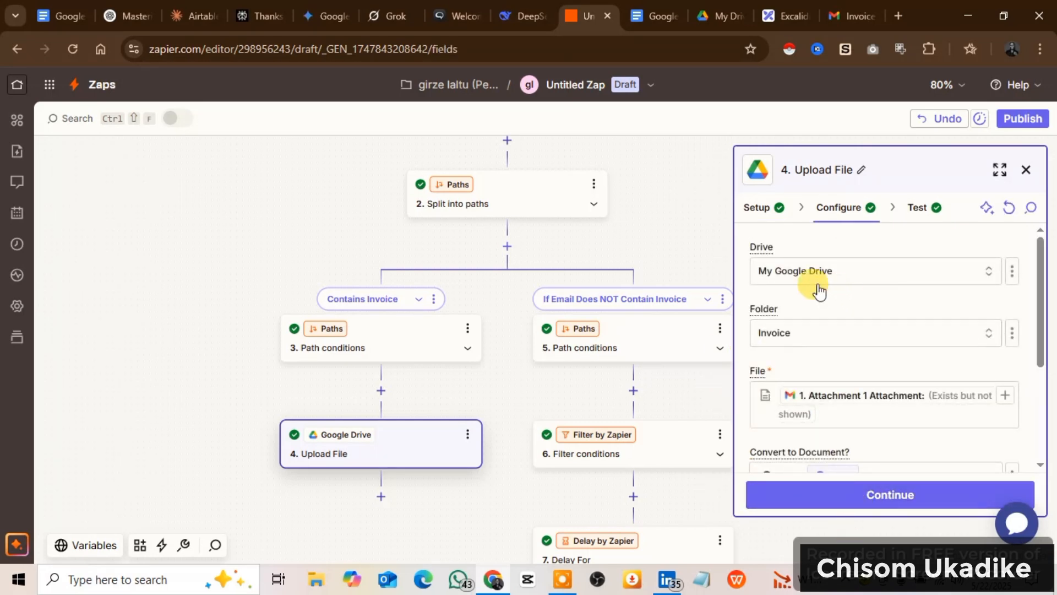
Check the drive and destination folder chosen for the Upload File step.
{"action": "left_click", "coordinate": [791, 272]}
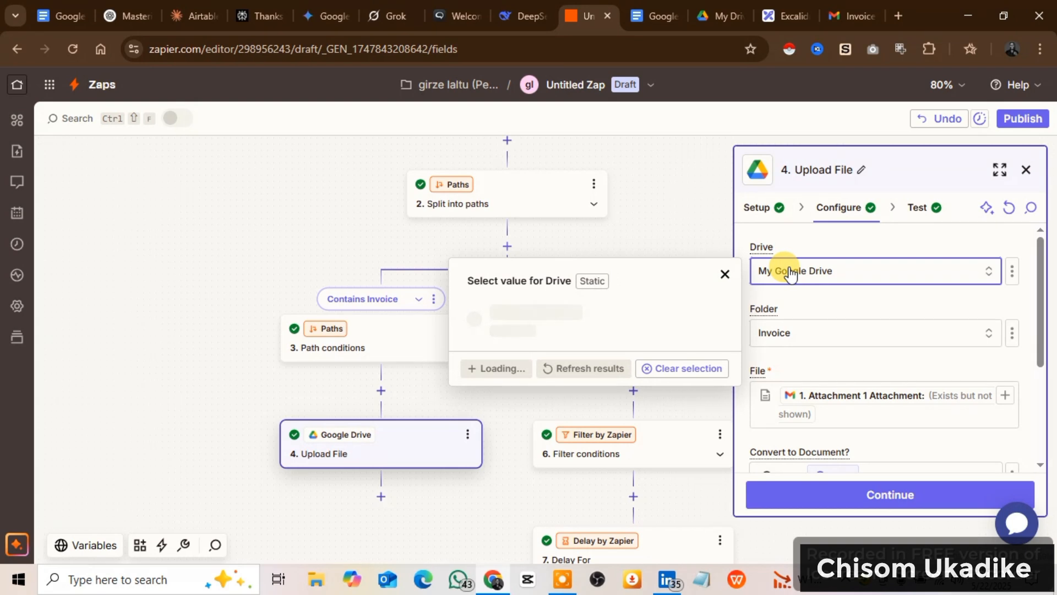
{"action": "left_click", "coordinate": [861, 333]}
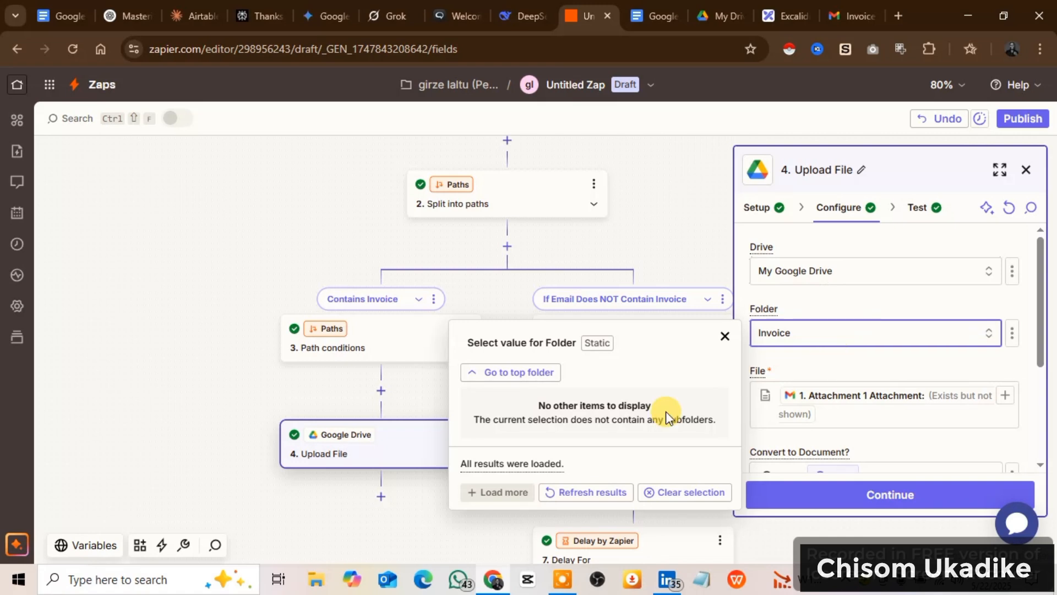
{"action": "left_click", "coordinate": [814, 340]}
{"action": "scroll", "coordinate": [809, 358], "scroll_direction": "down", "scroll_amount": 2}
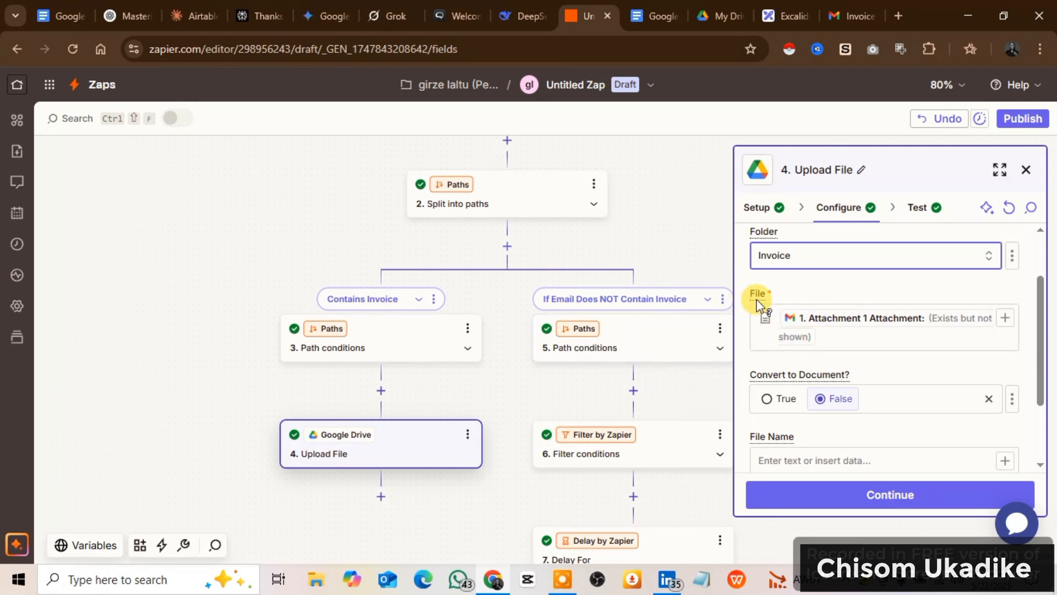
Search the Gmail trigger data for "att" in the File field and inspect the Attachment 1 Attachment entry, closing the data list.
{"action": "left_click", "coordinate": [1005, 319]}
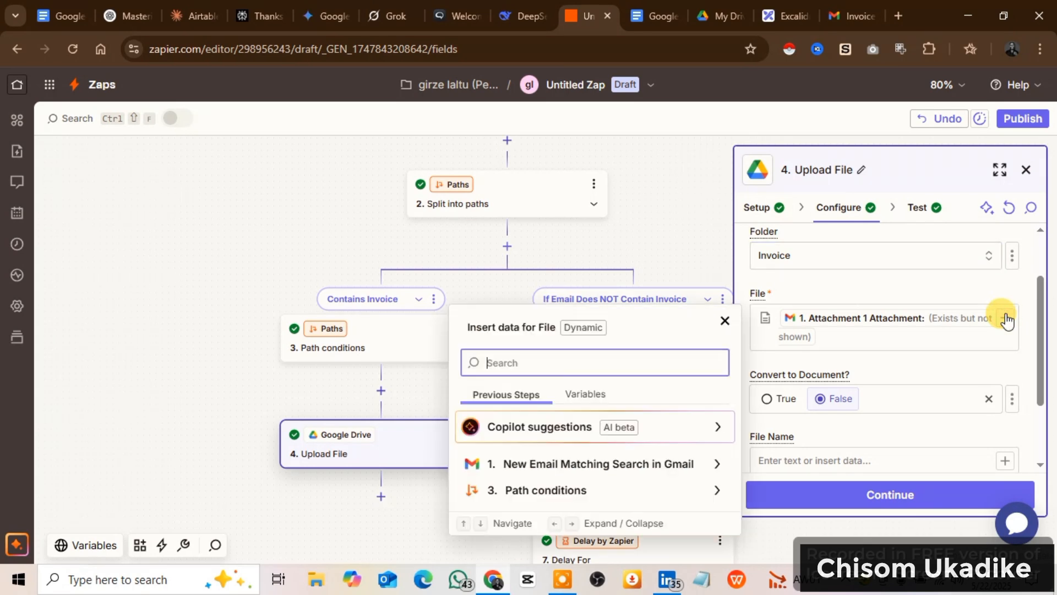
{"action": "left_click", "coordinate": [555, 465]}
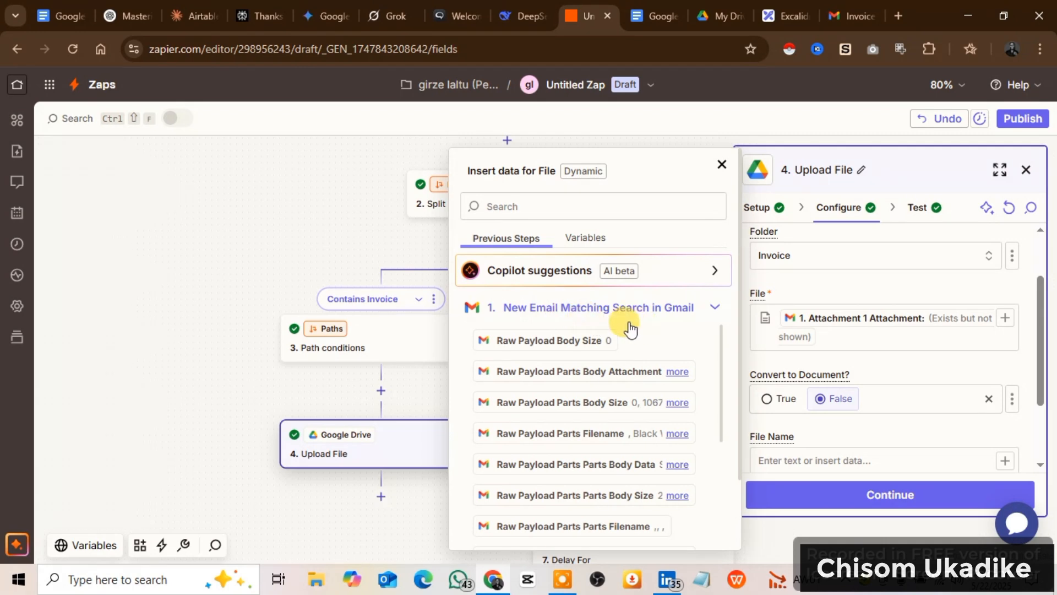
{"action": "left_click", "coordinate": [576, 207]}
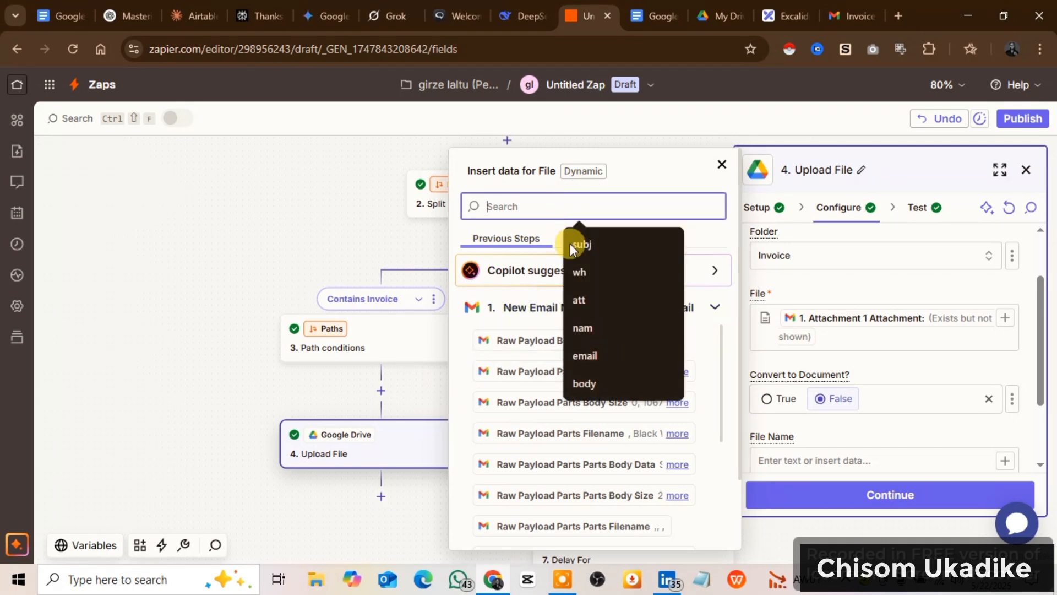
{"action": "left_click", "coordinate": [577, 300]}
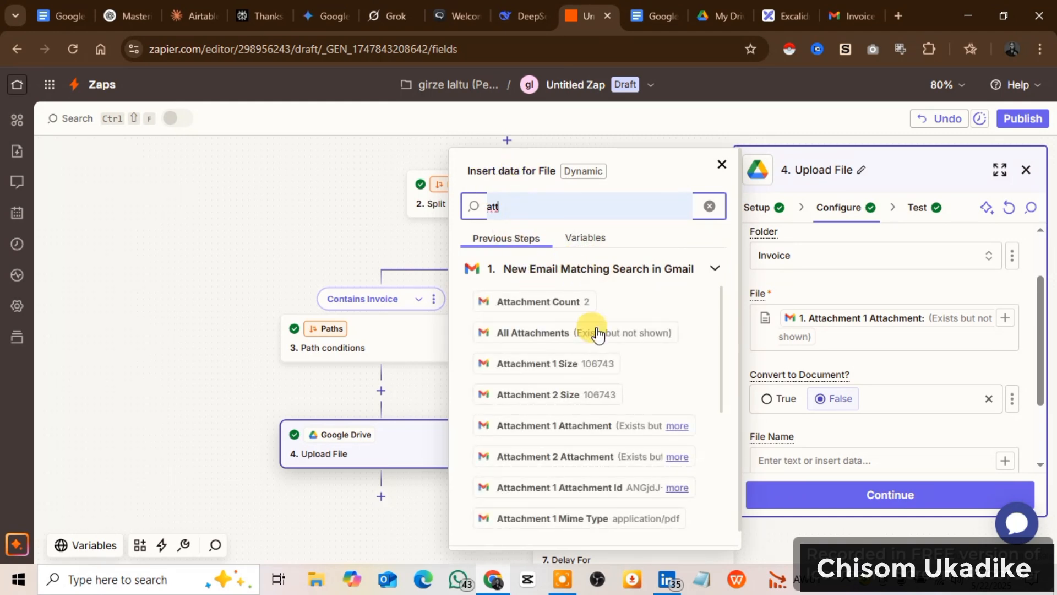
{"action": "scroll", "coordinate": [603, 413], "scroll_direction": "down", "scroll_amount": 2}
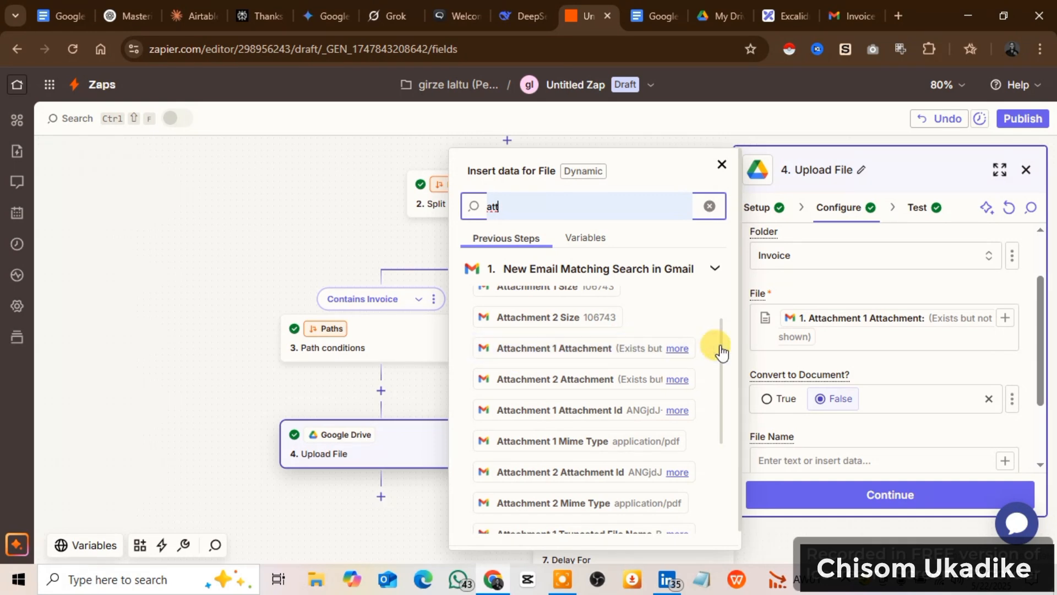
{"action": "left_click", "coordinate": [677, 349]}
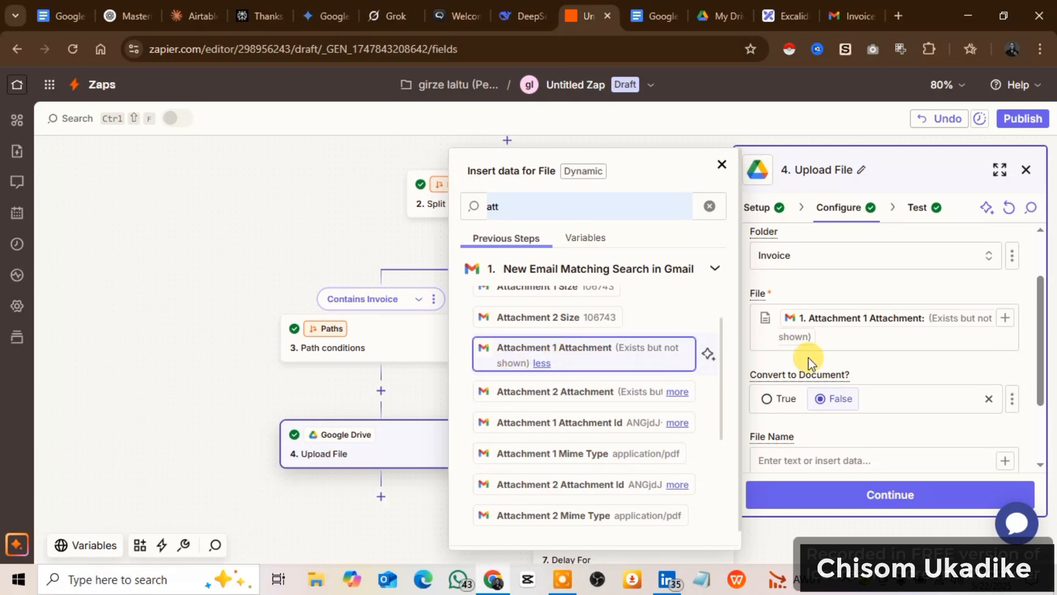
{"action": "left_click", "coordinate": [833, 337]}
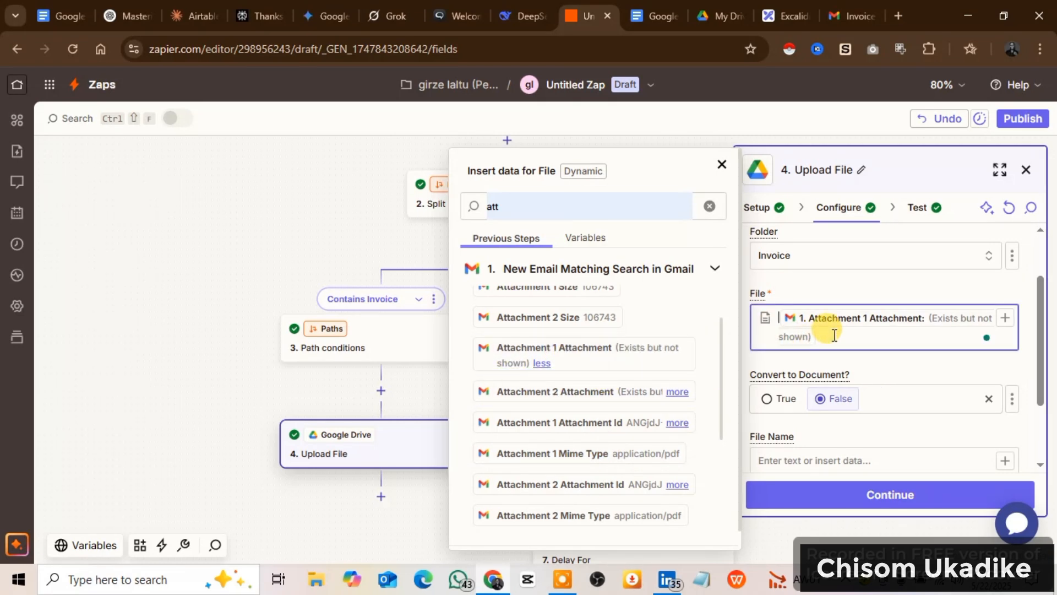
{"action": "left_click", "coordinate": [720, 165]}
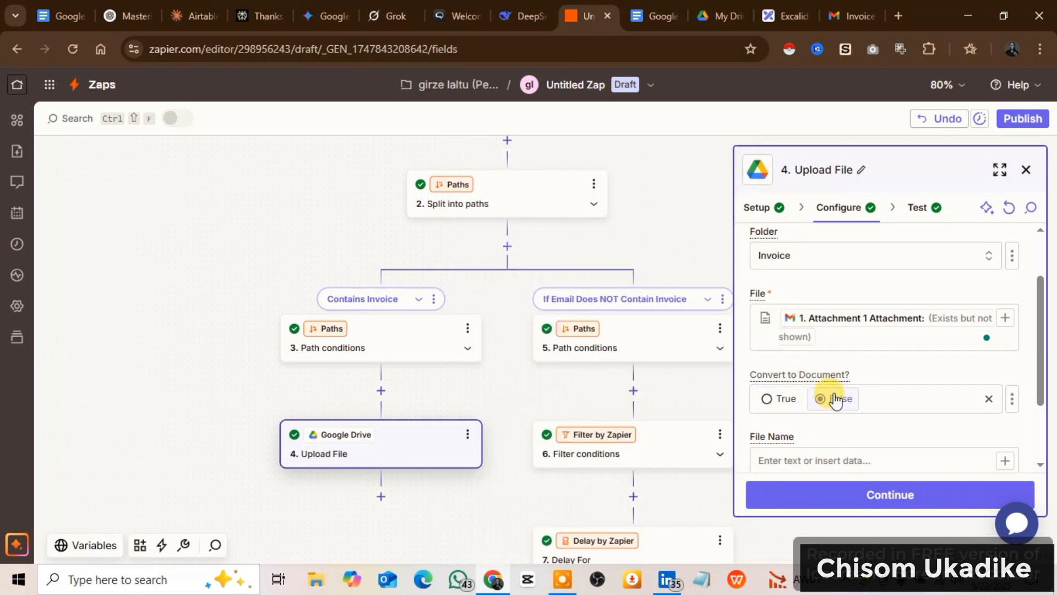
Review the remaining Upload File options, continue to the test stage and retest the step.
{"action": "scroll", "coordinate": [833, 398], "scroll_direction": "down", "scroll_amount": 2}
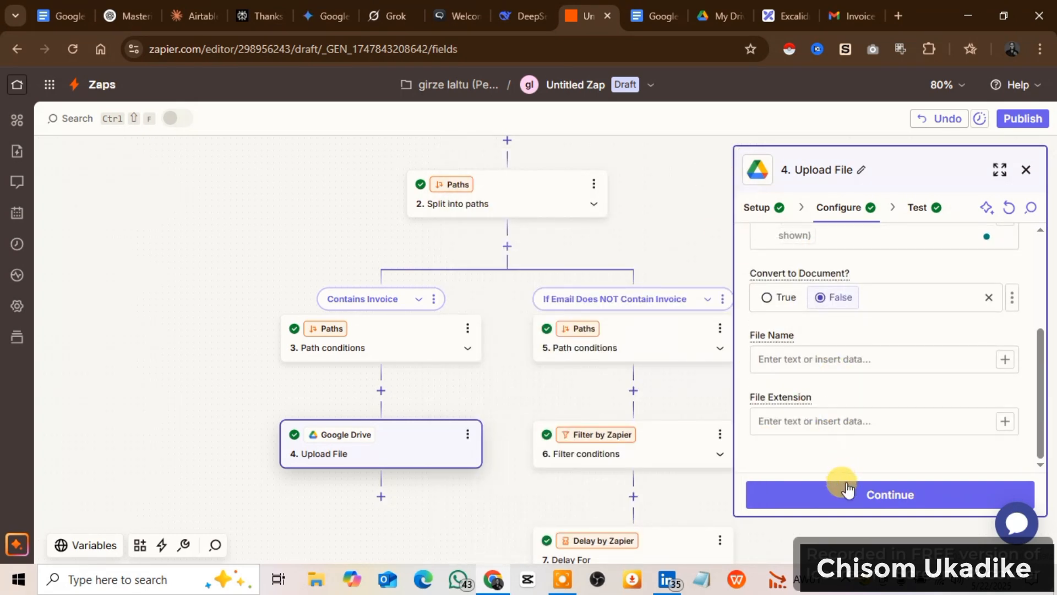
{"action": "left_click", "coordinate": [887, 494]}
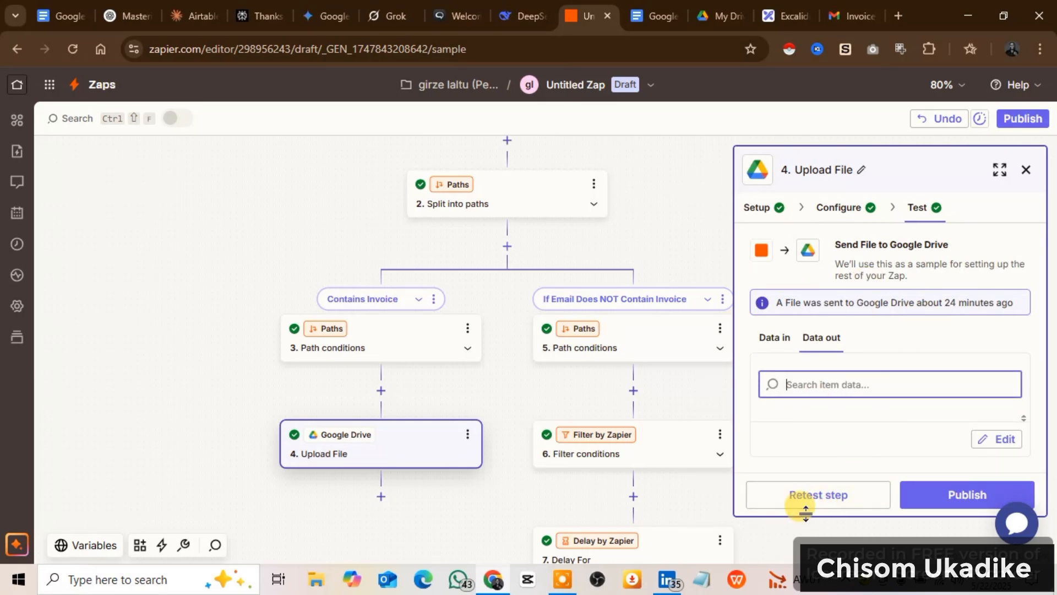
{"action": "left_click", "coordinate": [834, 502]}
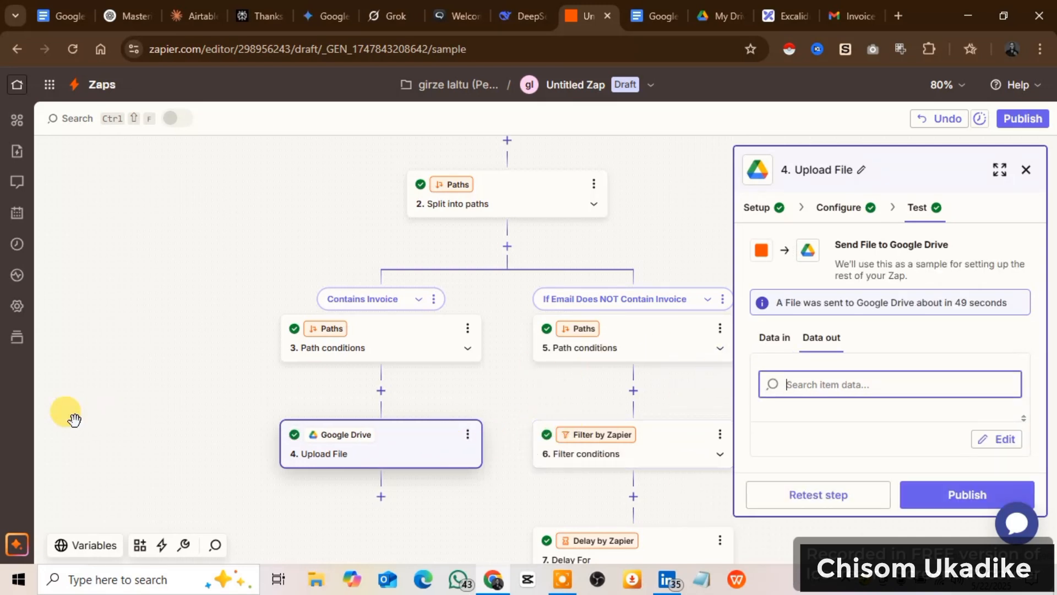
Switch to Google Drive and open the Invoice folder to check for the uploaded file.
{"action": "left_click", "coordinate": [710, 16]}
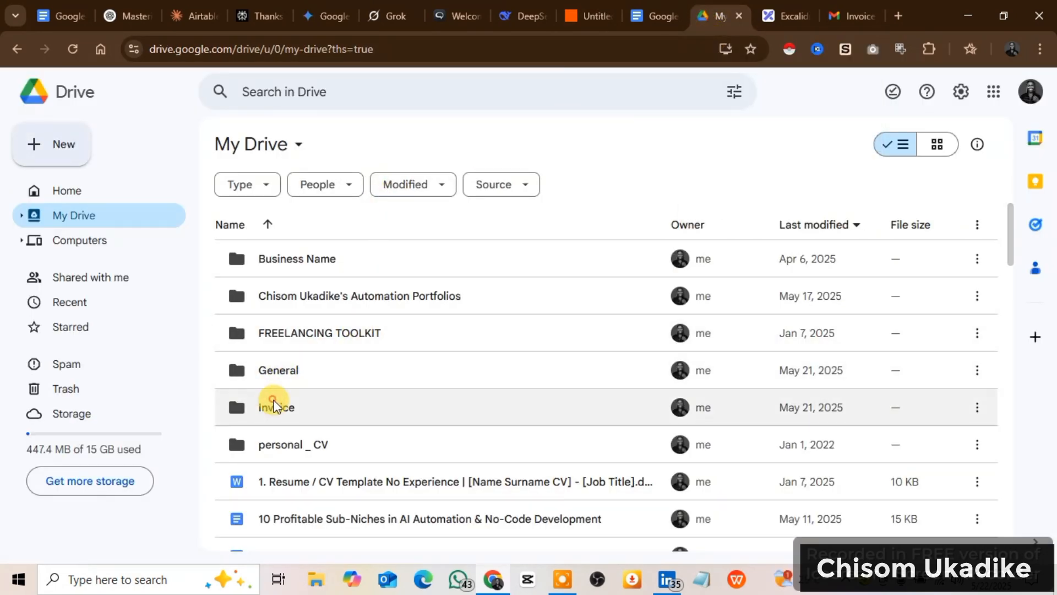
{"action": "double_click", "coordinate": [270, 398]}
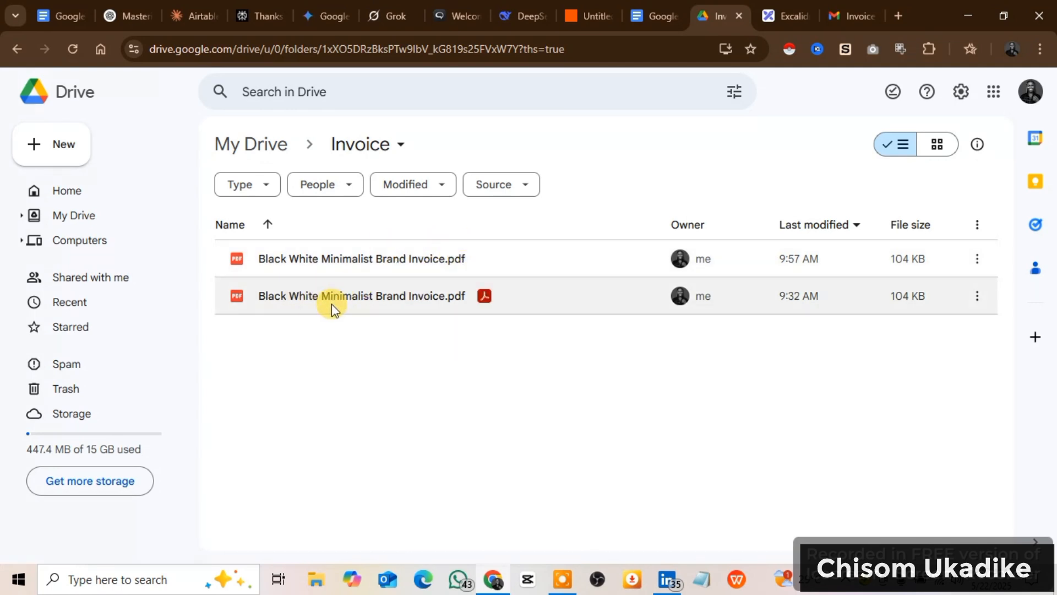
Open the most recently modified Black White Minimalist Brand Invoice.pdf, examine its contents from header to signature and close the preview.
{"action": "double_click", "coordinate": [369, 259]}
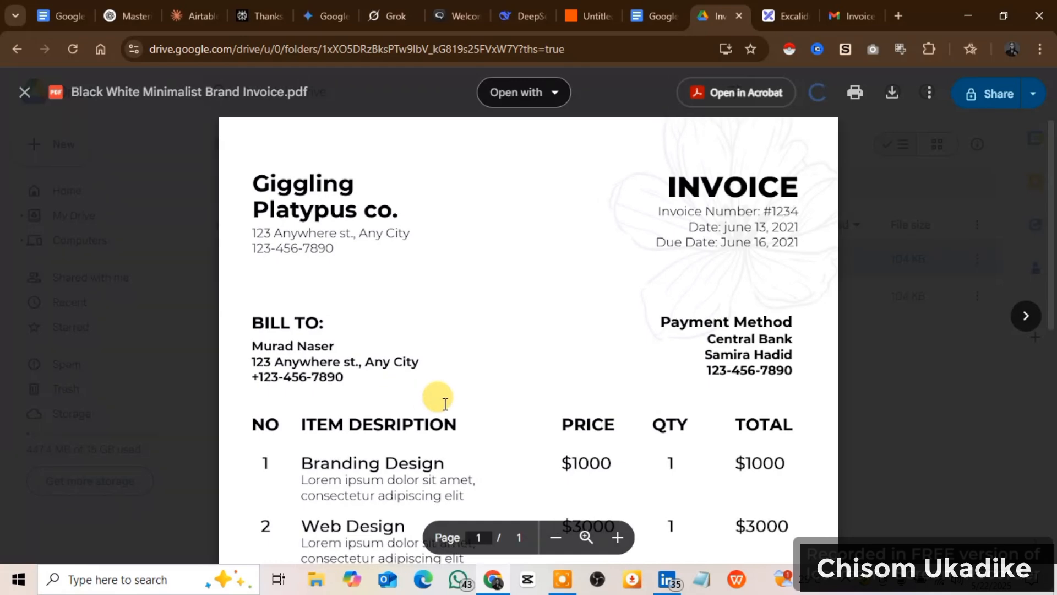
{"action": "scroll", "coordinate": [441, 404], "scroll_direction": "down", "scroll_amount": 3}
{"action": "scroll", "coordinate": [444, 405], "scroll_direction": "up", "scroll_amount": 3}
{"action": "scroll", "coordinate": [435, 404], "scroll_direction": "down", "scroll_amount": 9}
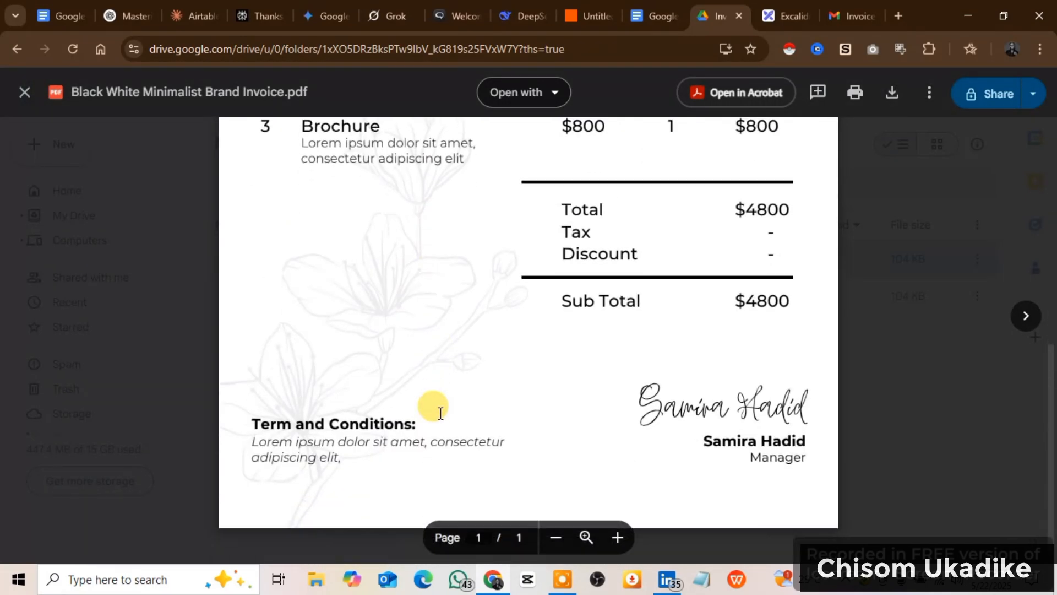
{"action": "scroll", "coordinate": [435, 403], "scroll_direction": "up", "scroll_amount": 4}
{"action": "scroll", "coordinate": [441, 413], "scroll_direction": "up", "scroll_amount": 4}
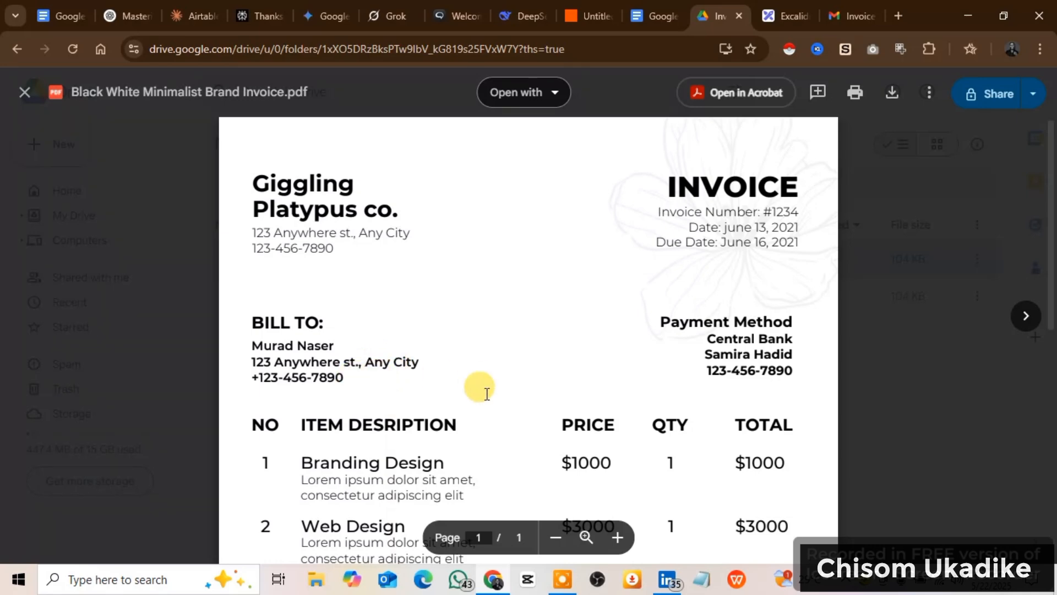
{"action": "scroll", "coordinate": [484, 391], "scroll_direction": "down", "scroll_amount": 8}
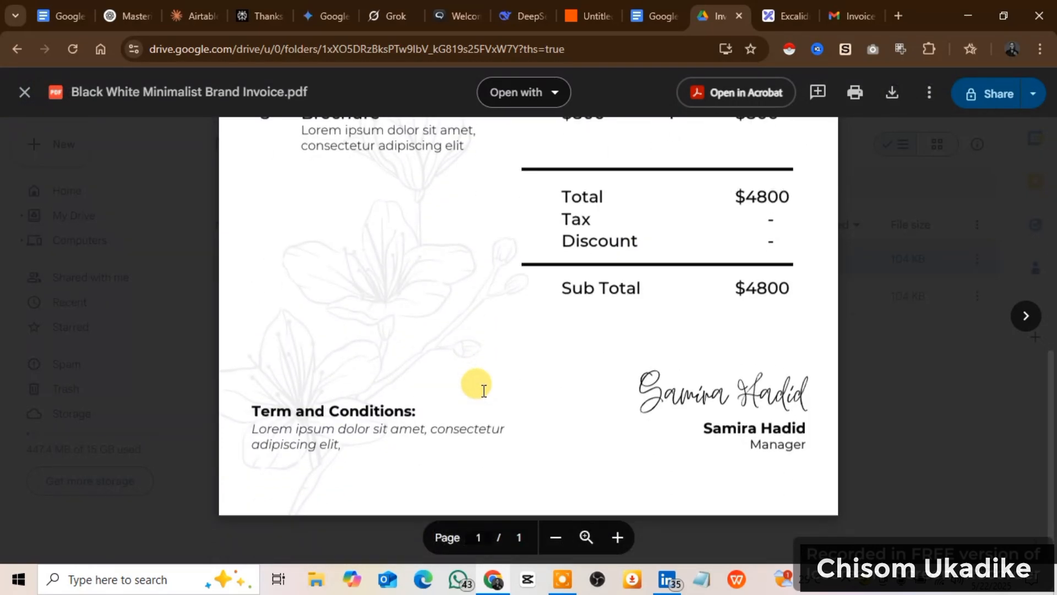
{"action": "scroll", "coordinate": [482, 390], "scroll_direction": "up", "scroll_amount": 5}
{"action": "scroll", "coordinate": [479, 388], "scroll_direction": "up", "scroll_amount": 3}
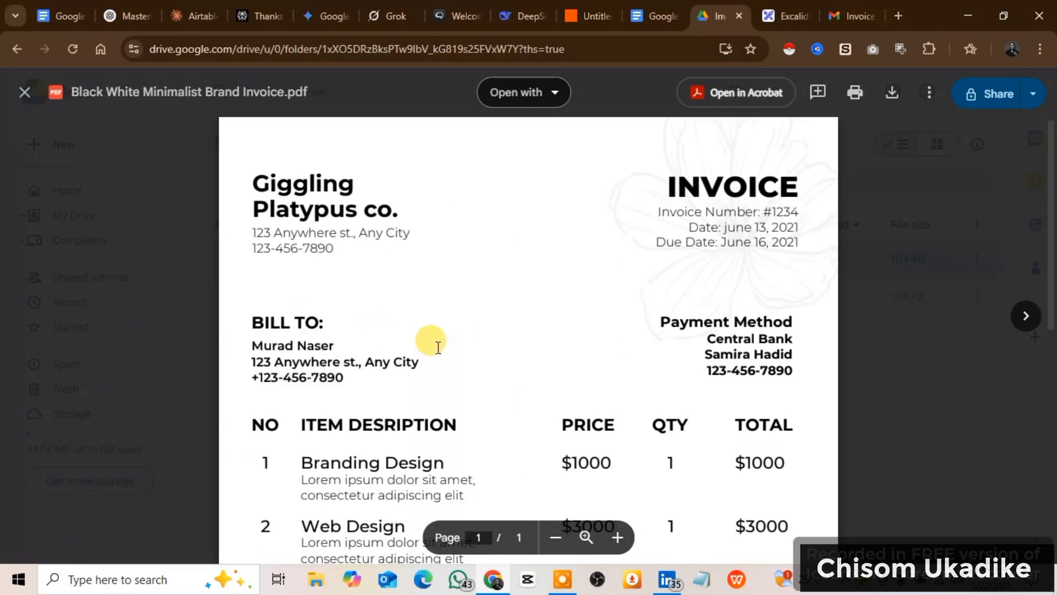
{"action": "scroll", "coordinate": [434, 355], "scroll_direction": "down", "scroll_amount": 7}
{"action": "scroll", "coordinate": [433, 361], "scroll_direction": "up", "scroll_amount": 6}
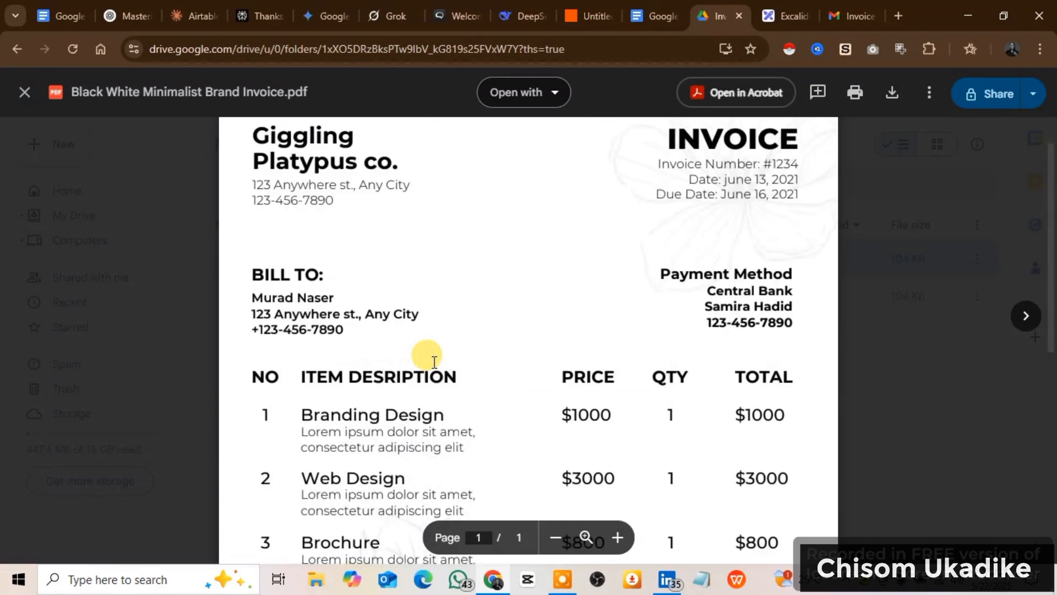
{"action": "scroll", "coordinate": [434, 362], "scroll_direction": "up", "scroll_amount": 1}
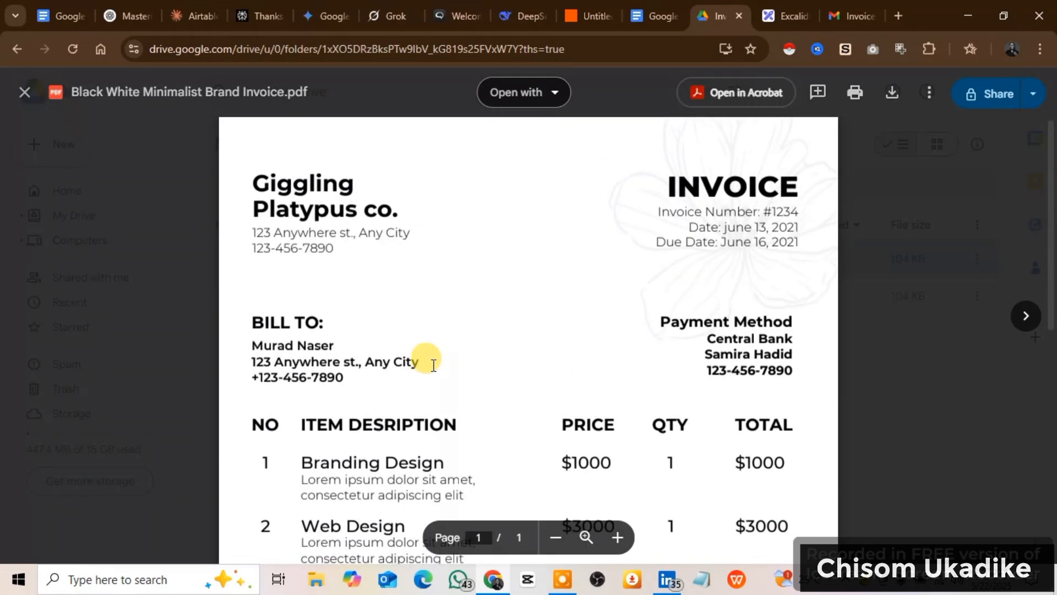
{"action": "scroll", "coordinate": [433, 366], "scroll_direction": "down", "scroll_amount": 6}
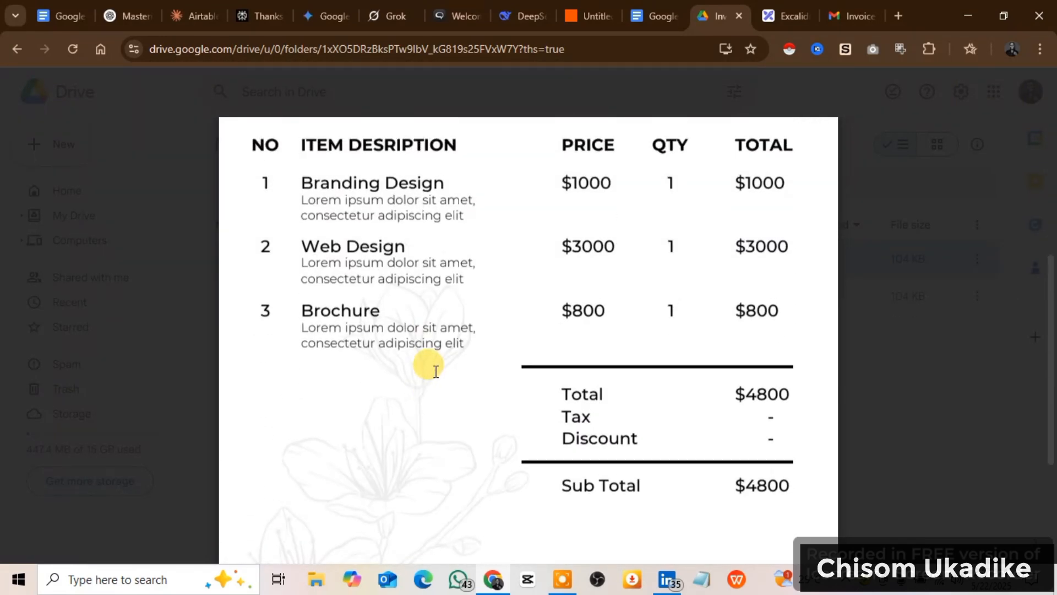
{"action": "scroll", "coordinate": [427, 361], "scroll_direction": "up", "scroll_amount": 5}
{"action": "scroll", "coordinate": [330, 342], "scroll_direction": "down", "scroll_amount": 3}
{"action": "left_click", "coordinate": [161, 306]}
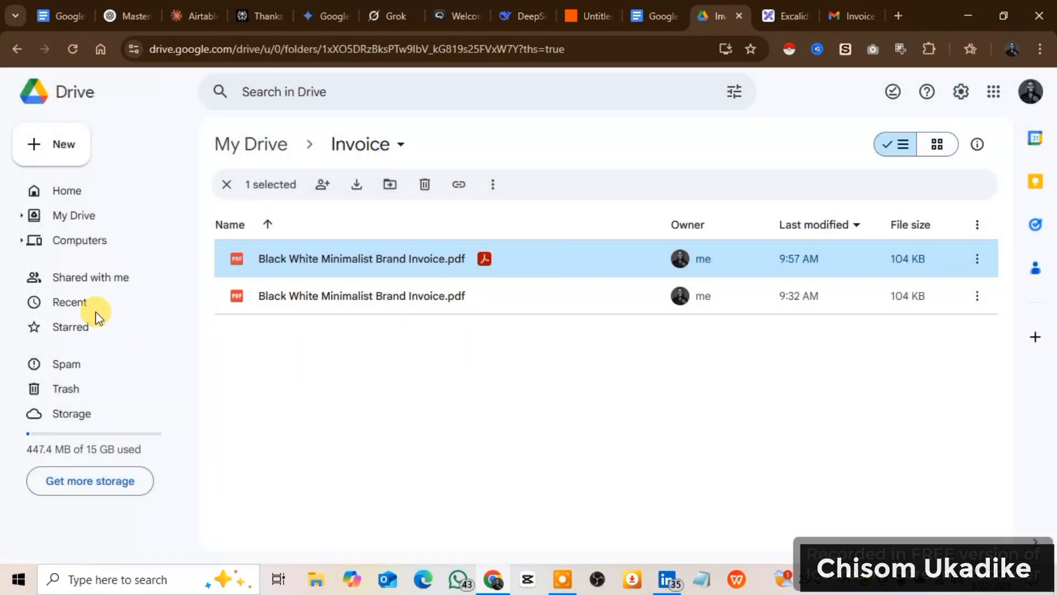
Switch back to Zapier and review the path conditions of the If Email Does NOT Contain Invoice branch, reselecting (Text) Does not contain.
{"action": "left_click", "coordinate": [579, 19]}
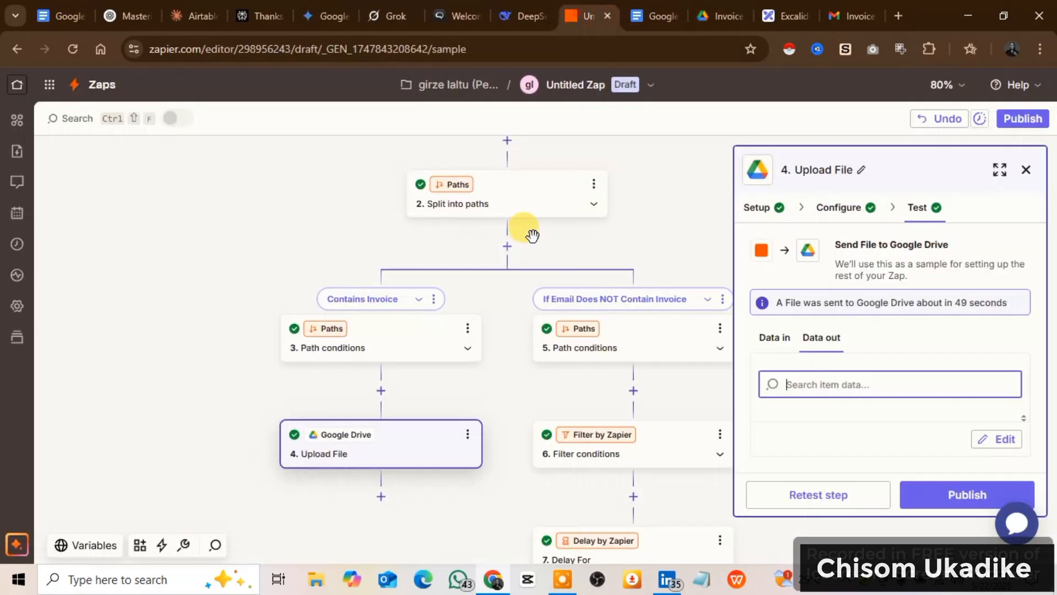
{"action": "scroll", "coordinate": [578, 353], "scroll_direction": "down", "scroll_amount": 1}
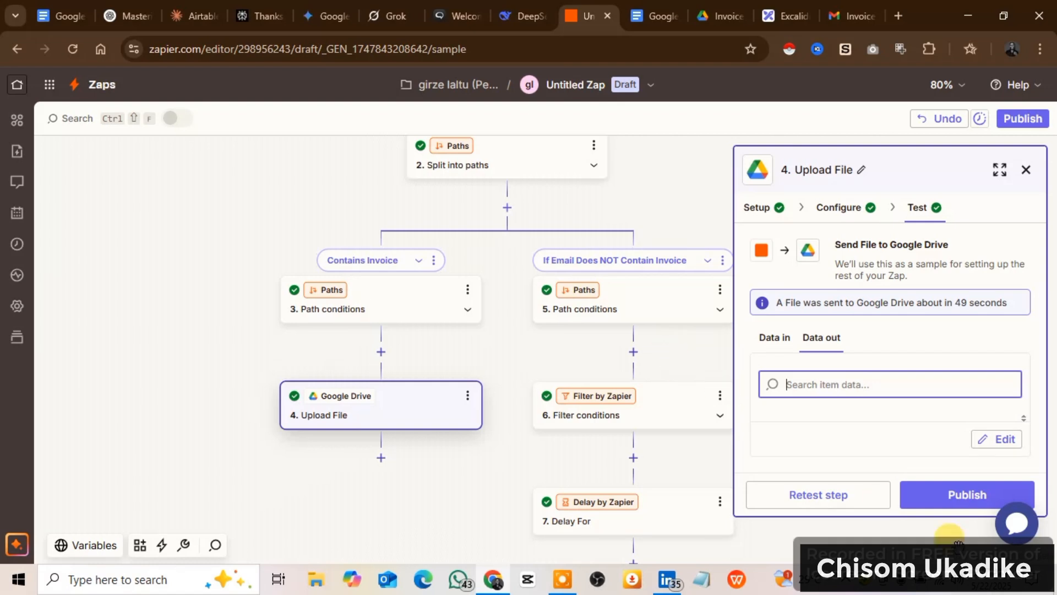
{"action": "left_click", "coordinate": [651, 304]}
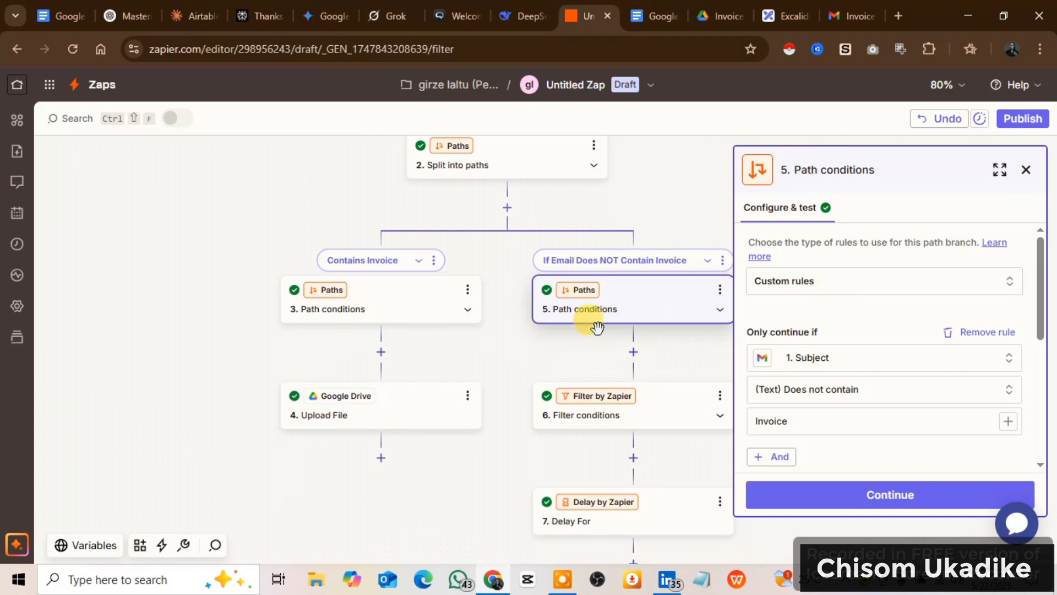
{"action": "scroll", "coordinate": [845, 345], "scroll_direction": "down", "scroll_amount": 2}
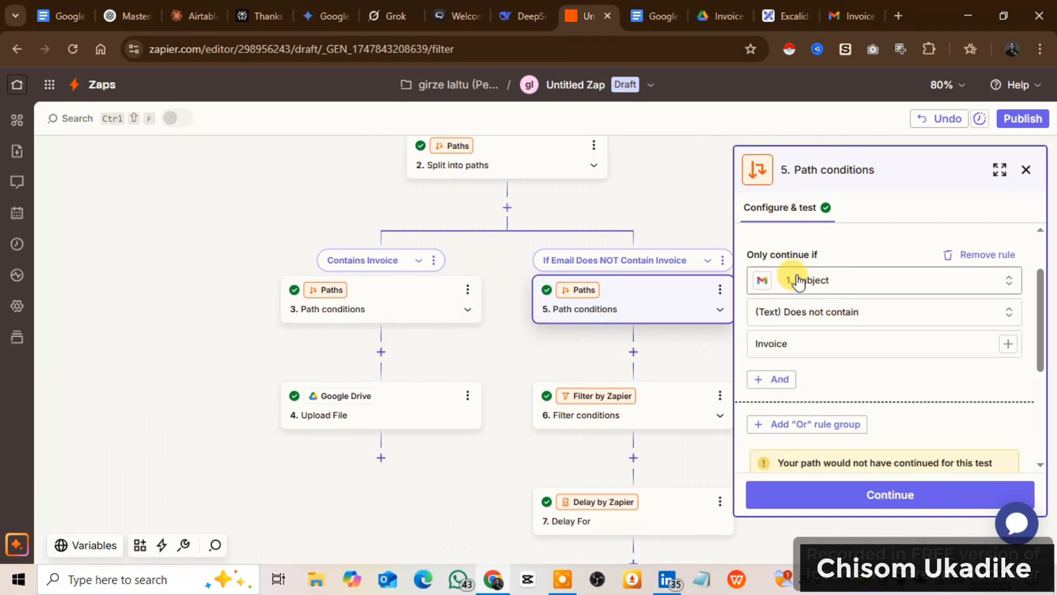
{"action": "left_click", "coordinate": [817, 324]}
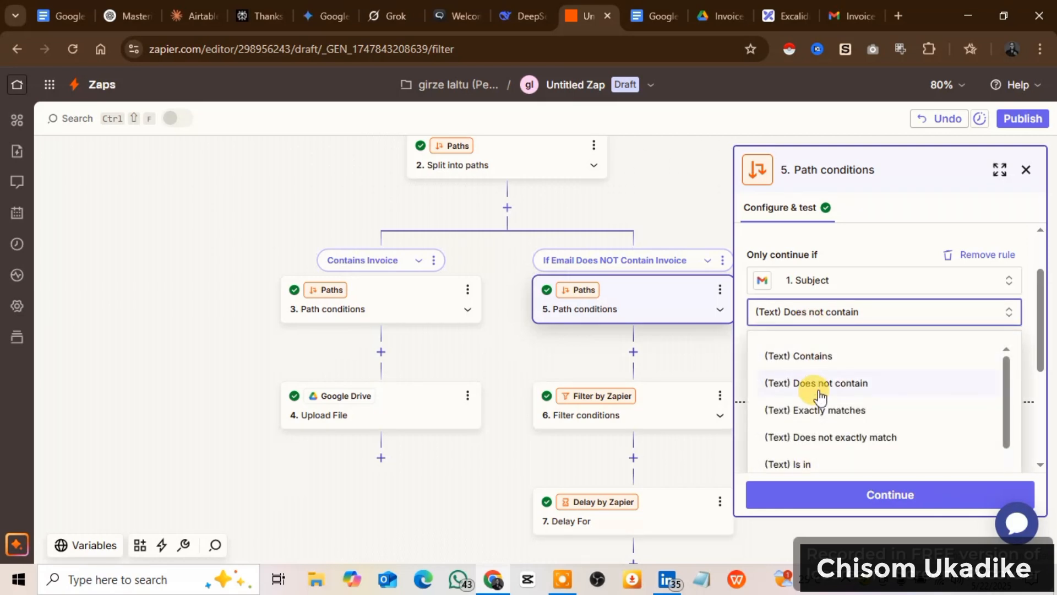
{"action": "left_click", "coordinate": [817, 384]}
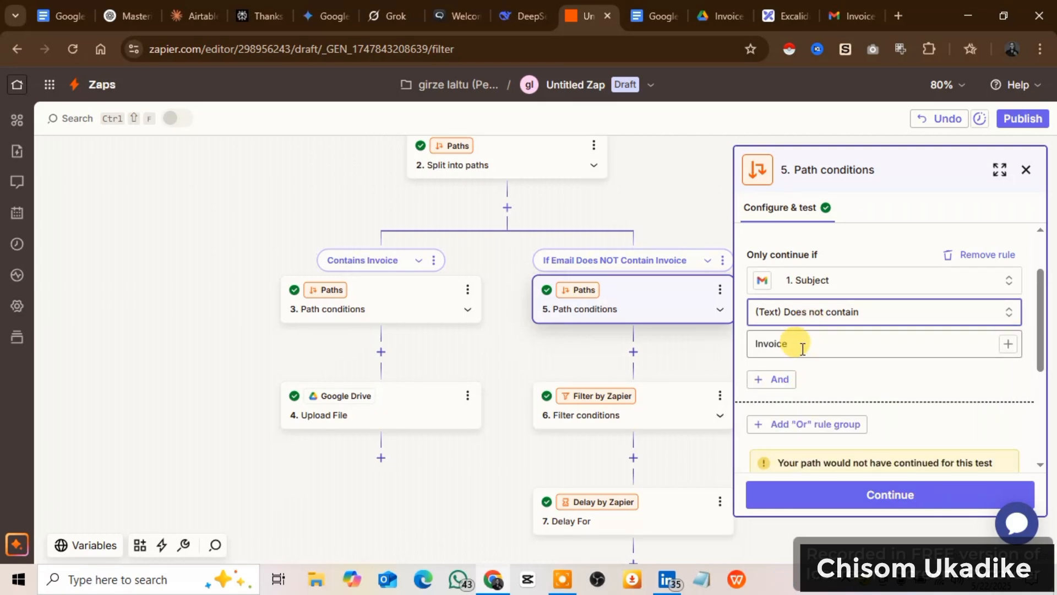
{"action": "scroll", "coordinate": [807, 365], "scroll_direction": "down", "scroll_amount": 4}
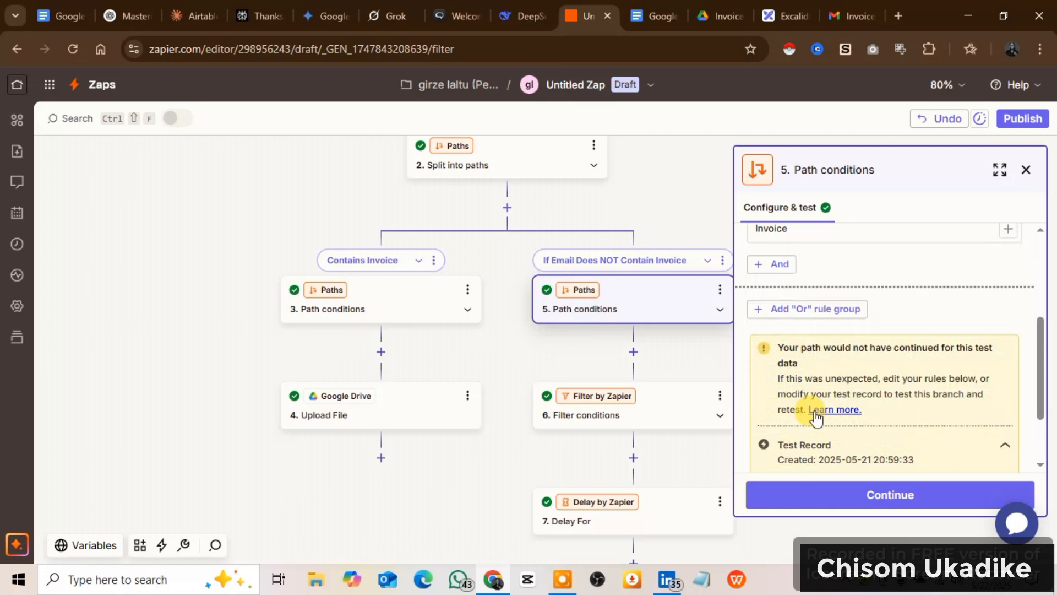
{"action": "left_click", "coordinate": [844, 497]}
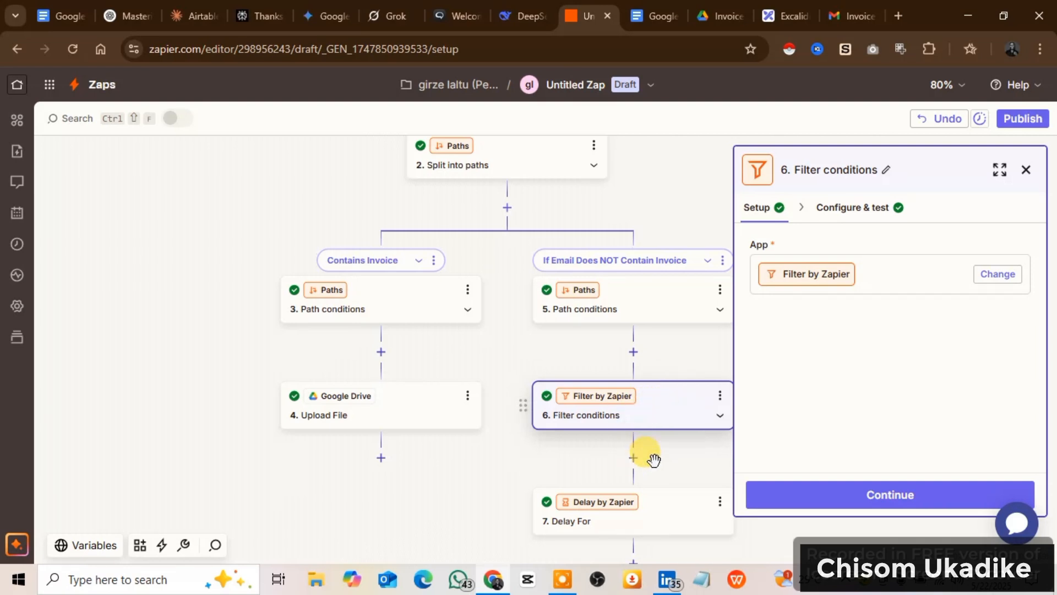
Review the setup and rule of the Filter conditions step and continue to the Delay For step.
{"action": "scroll", "coordinate": [658, 457], "scroll_direction": "down", "scroll_amount": 1}
{"action": "scroll", "coordinate": [668, 457], "scroll_direction": "down", "scroll_amount": 1}
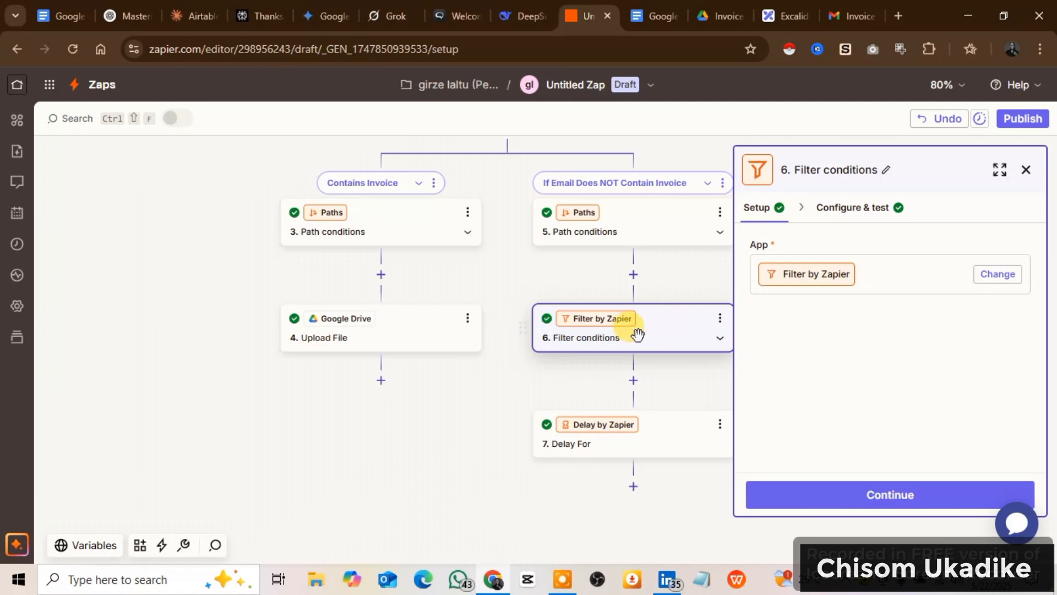
{"action": "left_click", "coordinate": [826, 496]}
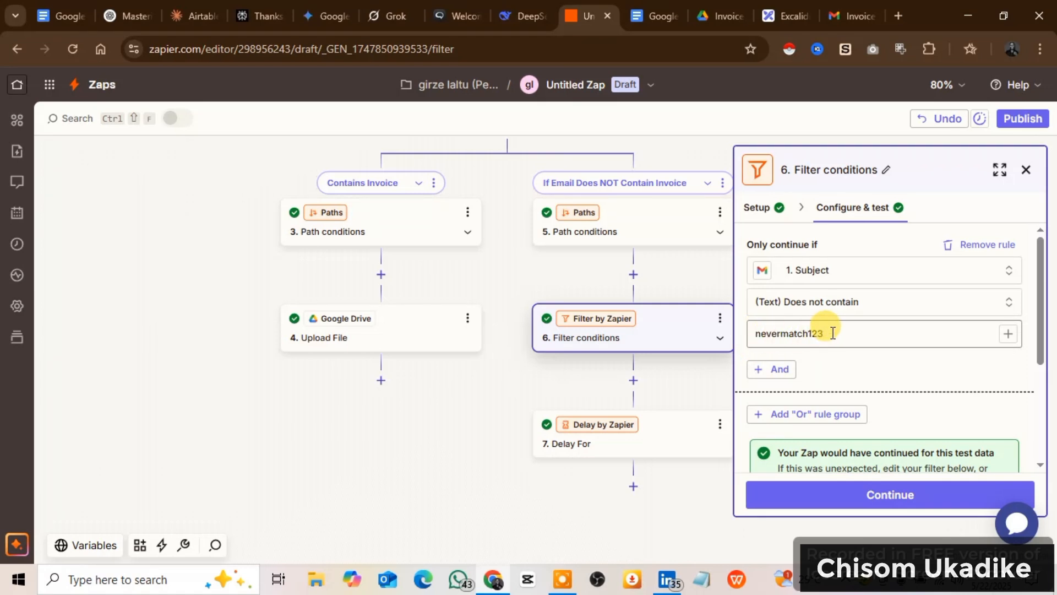
{"action": "left_click", "coordinate": [836, 487]}
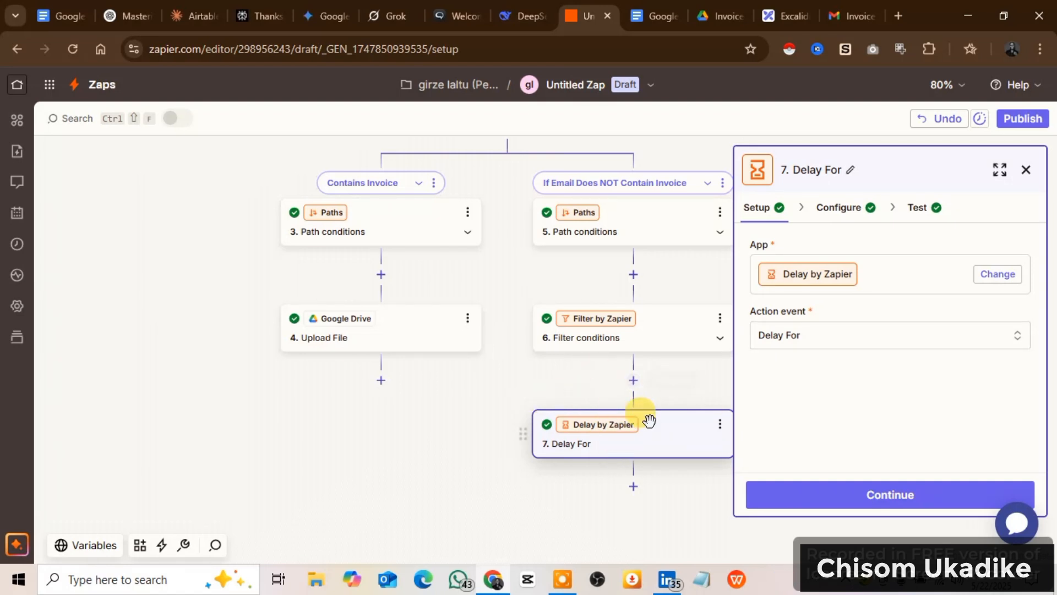
{"action": "left_click", "coordinate": [635, 379]}
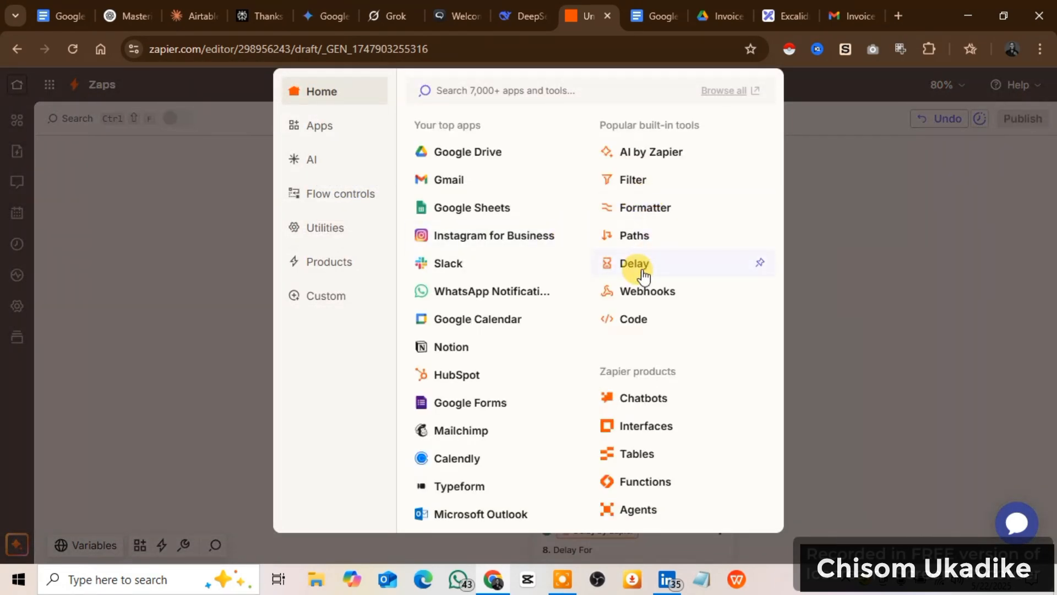
{"action": "left_click", "coordinate": [859, 245]}
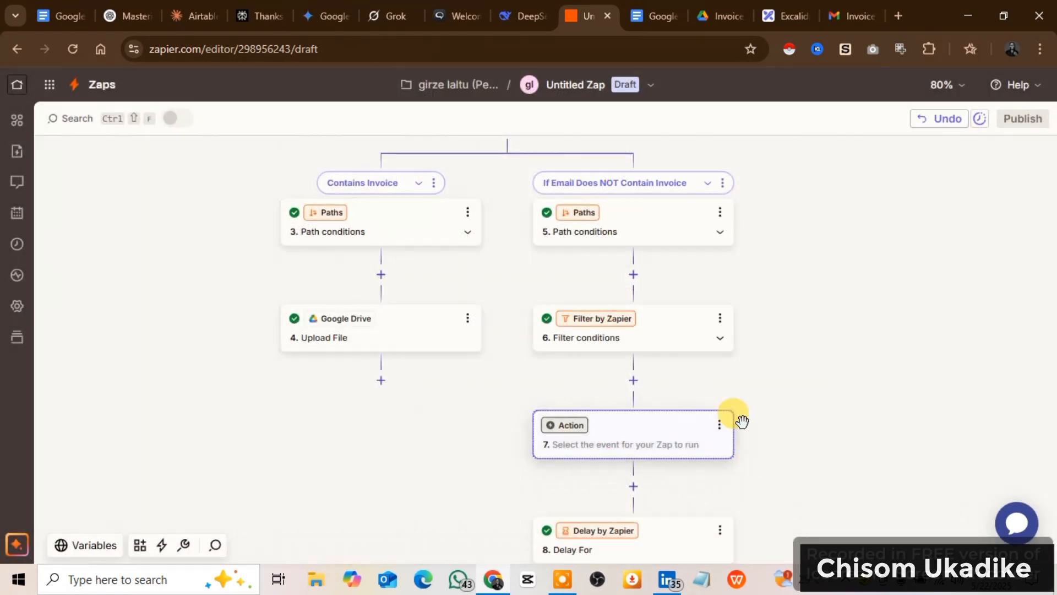
{"action": "left_click", "coordinate": [720, 425]}
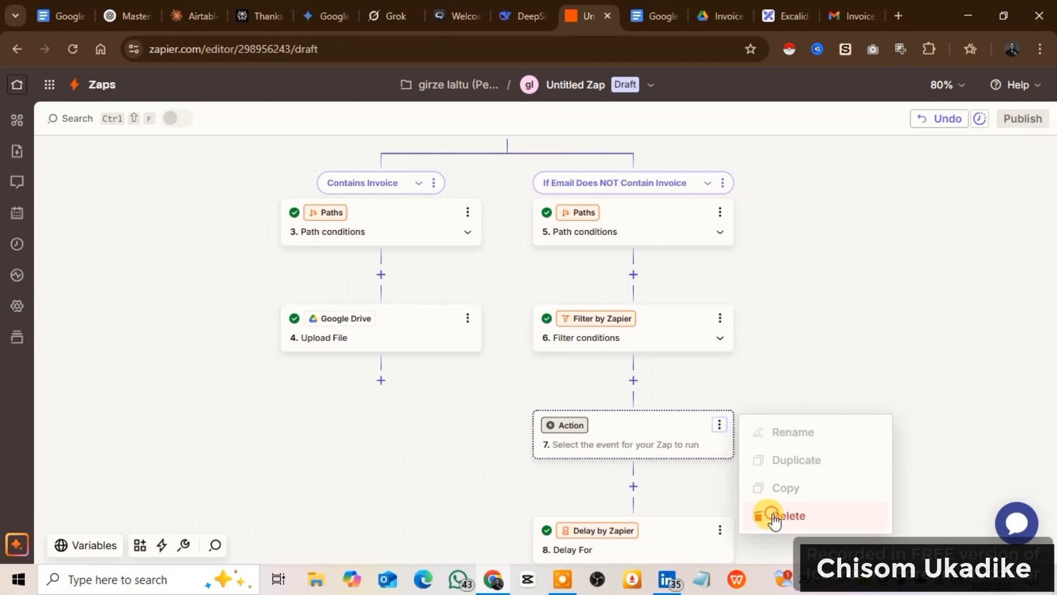
{"action": "left_click", "coordinate": [774, 518]}
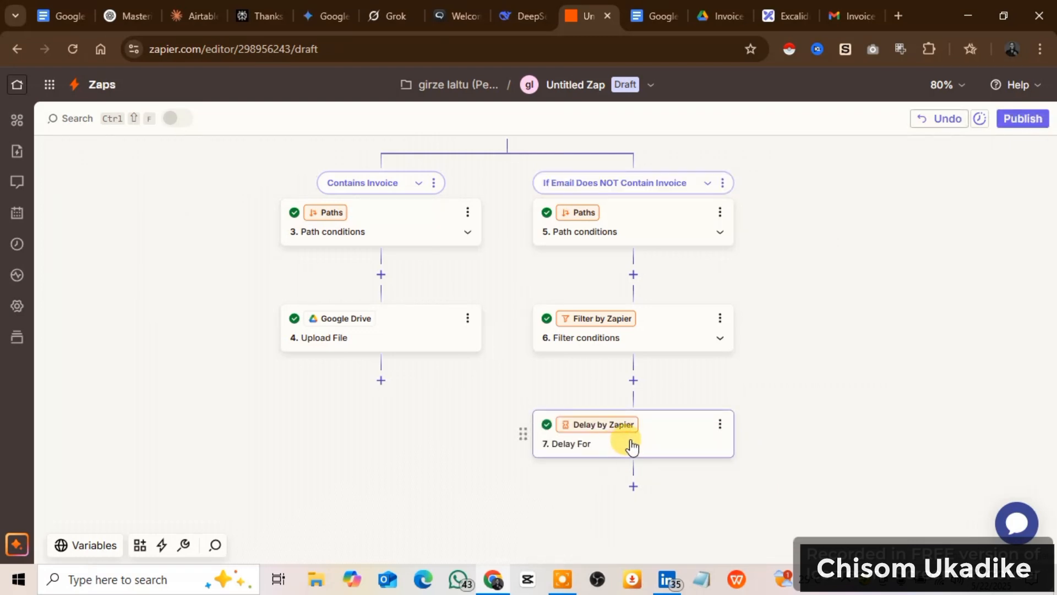
Review the Delay For step's action event and delay settings, retest the step and close it.
{"action": "left_click", "coordinate": [632, 446]}
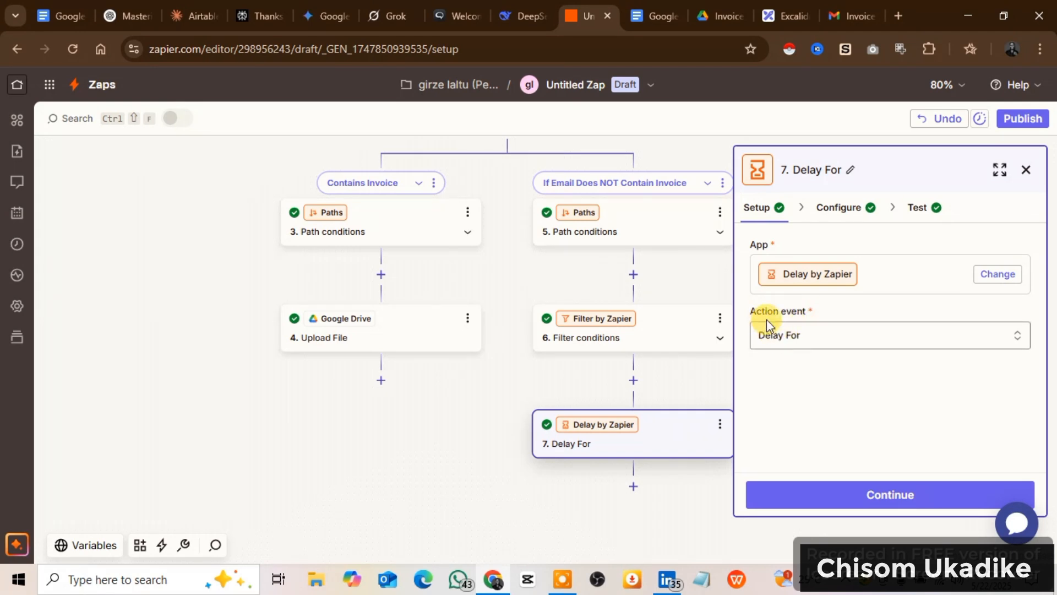
{"action": "left_click", "coordinate": [837, 495]}
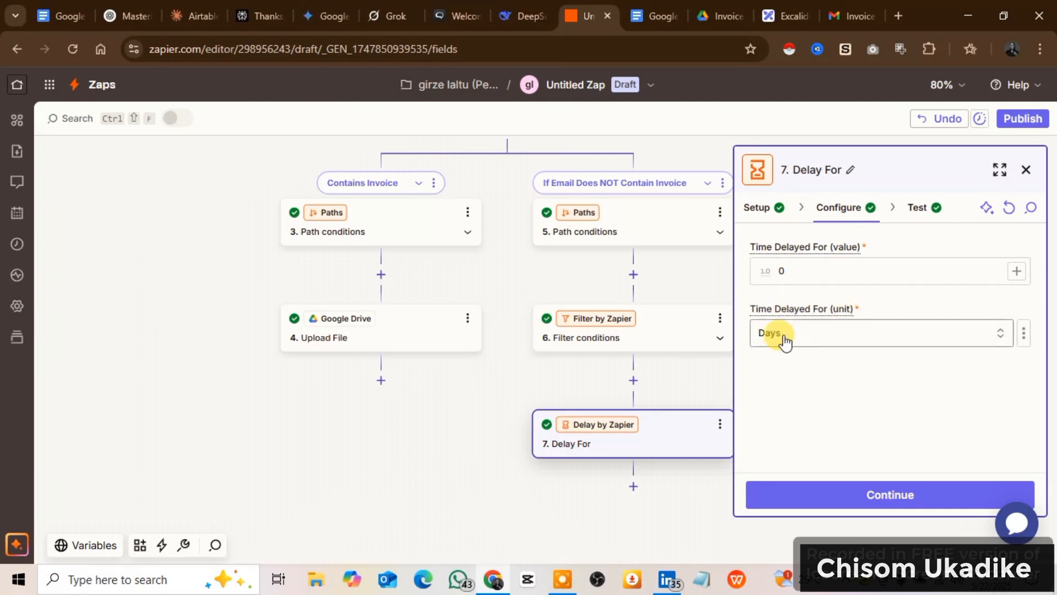
{"action": "left_click", "coordinate": [825, 500]}
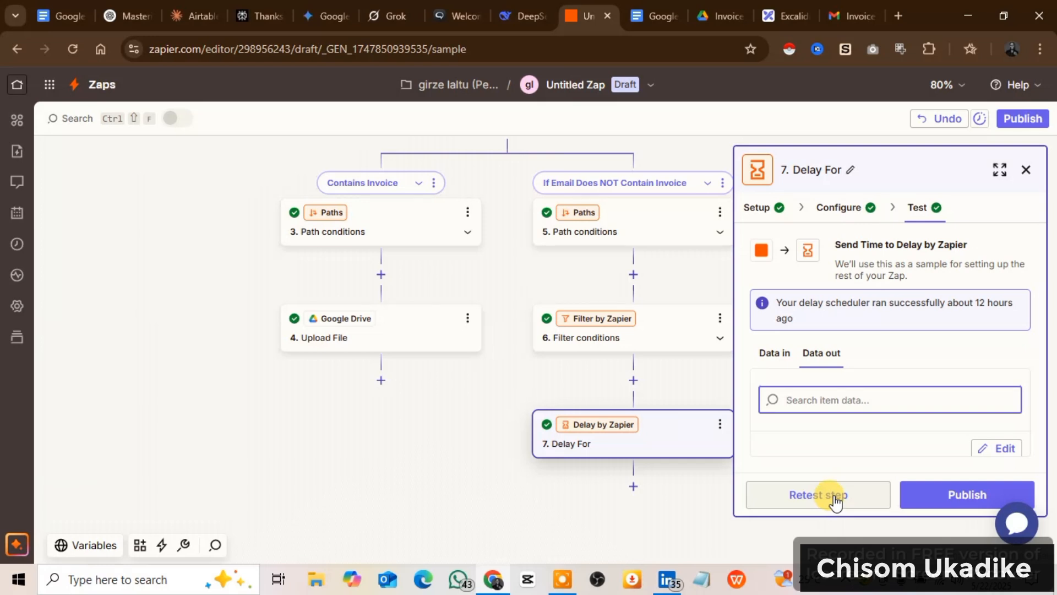
{"action": "left_click", "coordinate": [834, 497]}
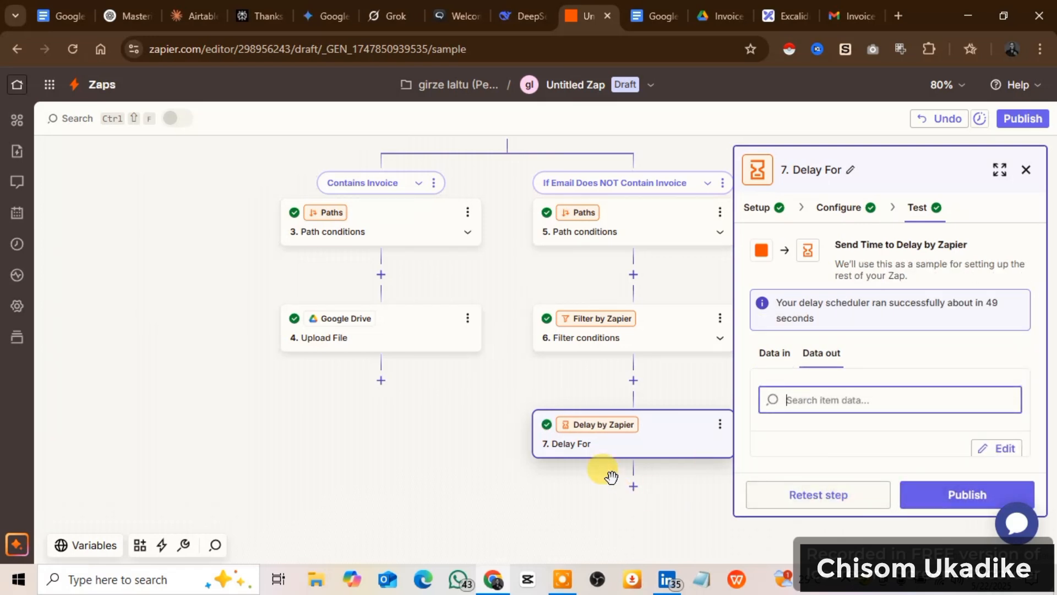
{"action": "left_click", "coordinate": [1026, 169]}
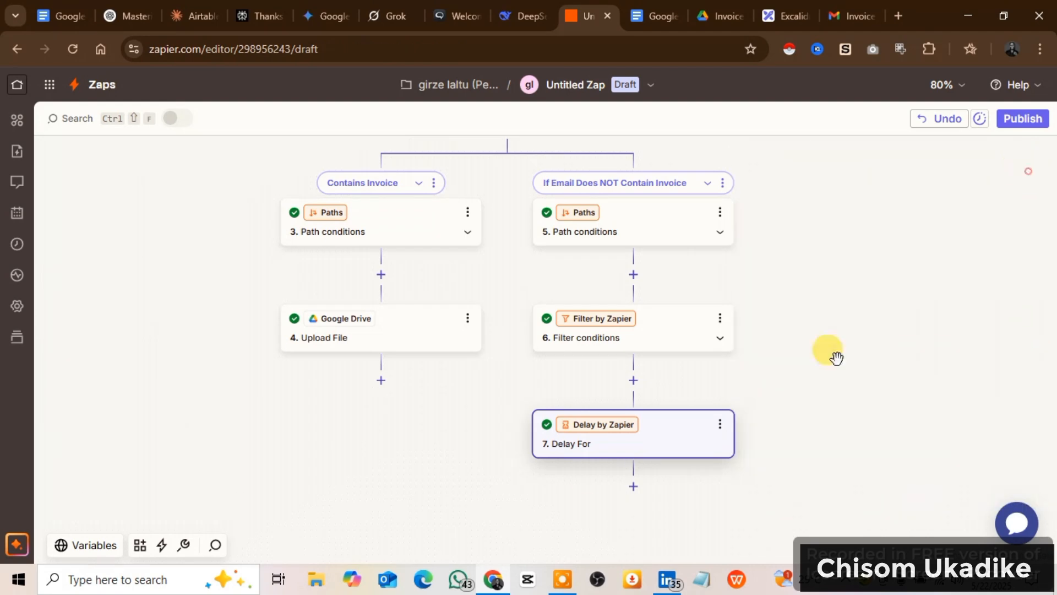
{"action": "scroll", "coordinate": [768, 446], "scroll_direction": "up", "scroll_amount": 2}
{"action": "scroll", "coordinate": [768, 418], "scroll_direction": "up", "scroll_amount": 4}
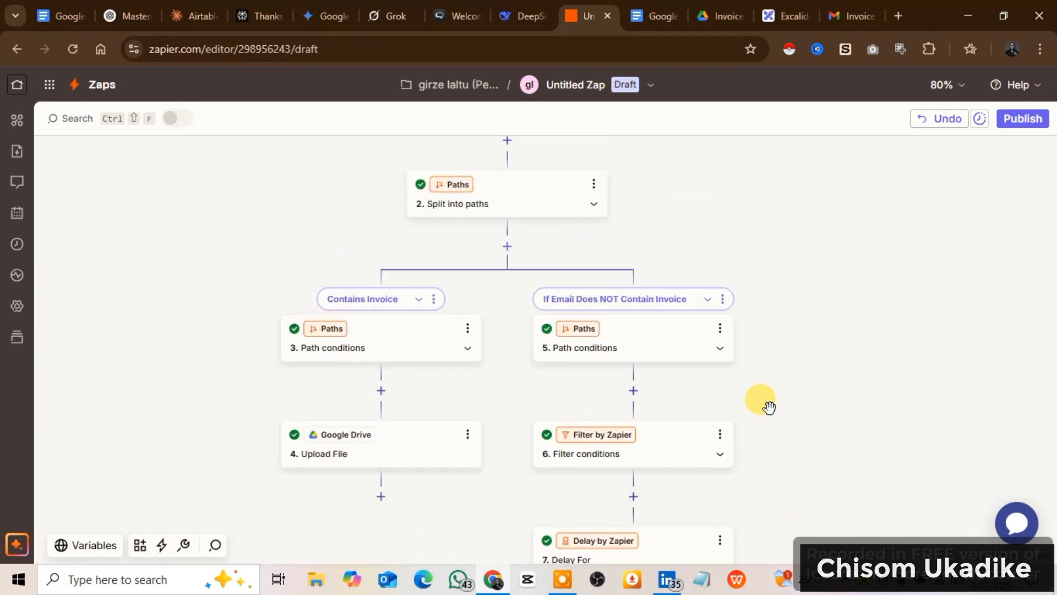
{"action": "scroll", "coordinate": [768, 407], "scroll_direction": "down", "scroll_amount": 3}
{"action": "scroll", "coordinate": [776, 410], "scroll_direction": "up", "scroll_amount": 4}
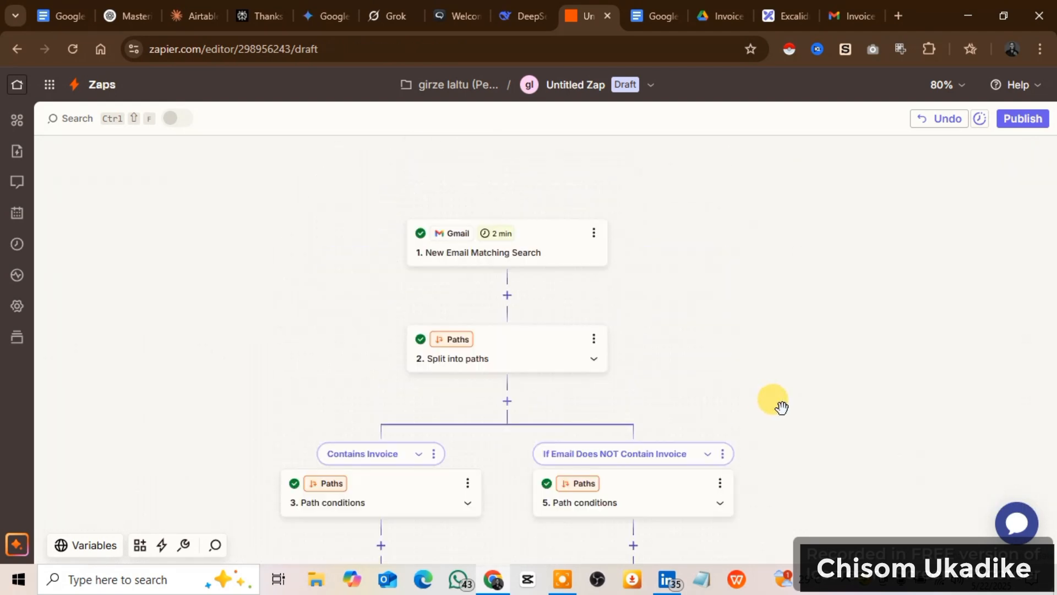
{"action": "scroll", "coordinate": [780, 406], "scroll_direction": "down", "scroll_amount": 2}
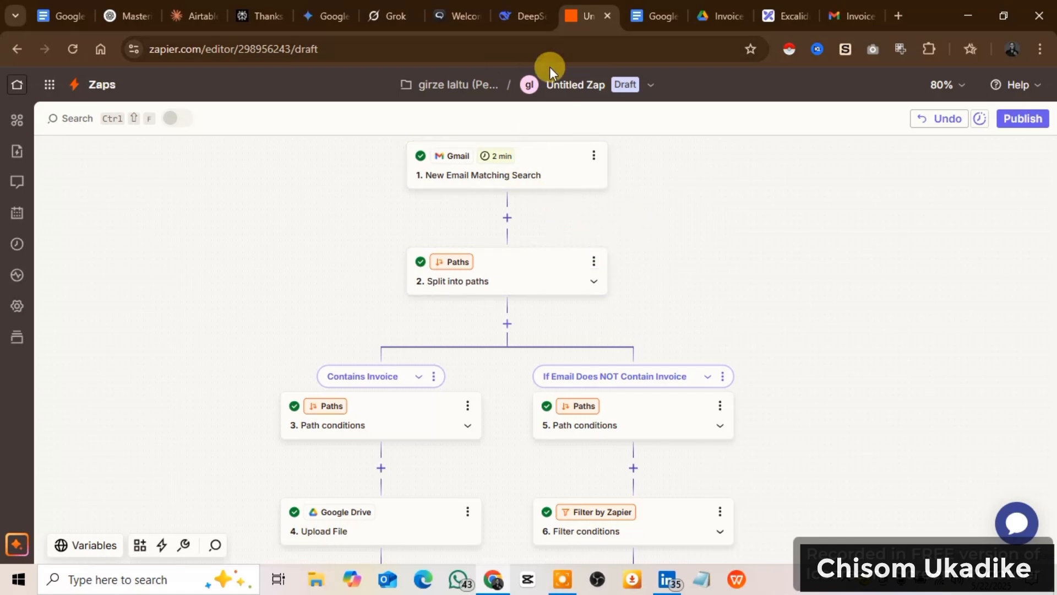
Rename the untitled Zap as Gmail to google drive Attachment.
{"action": "left_click", "coordinate": [578, 83]}
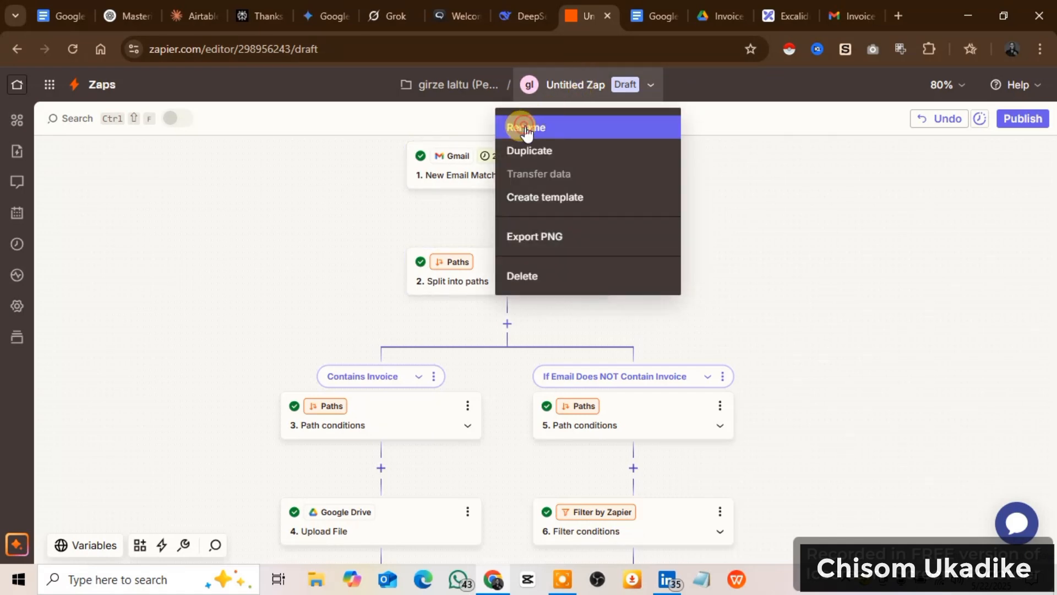
{"action": "left_click", "coordinate": [525, 128]}
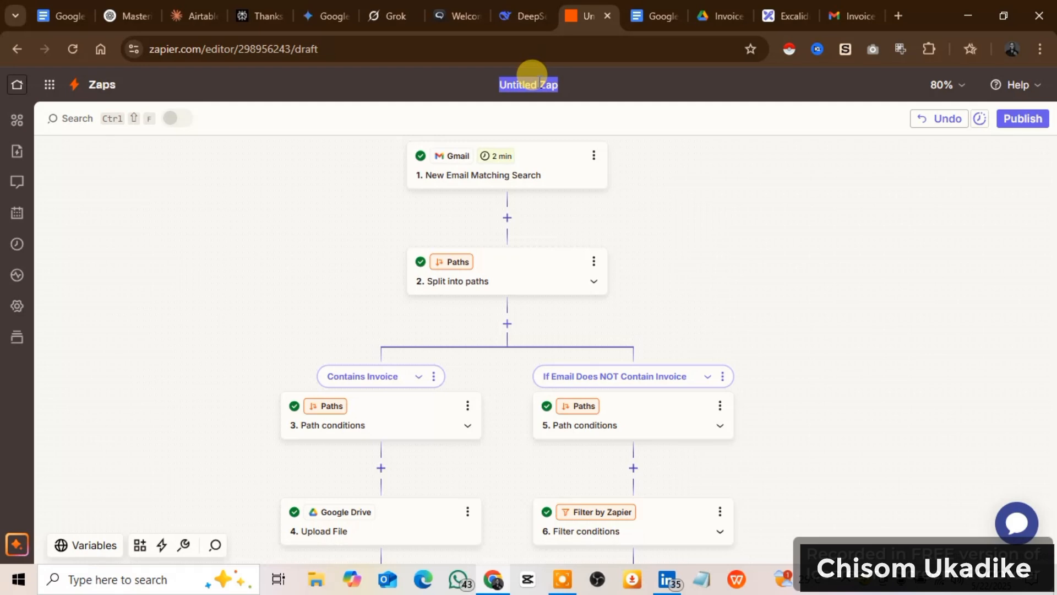
{"action": "type", "text": "google"}
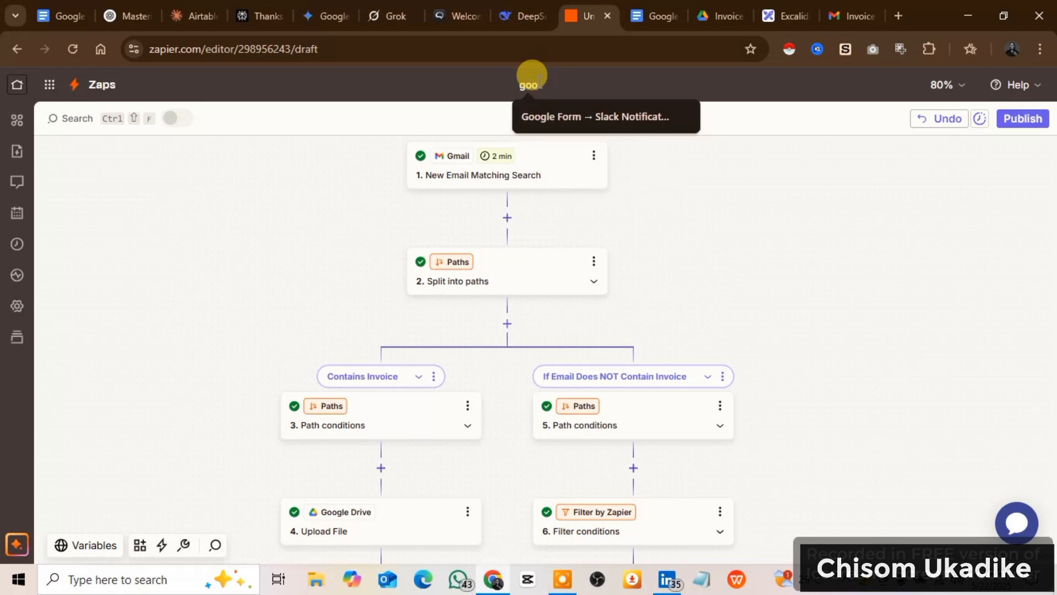
{"action": "key", "text": "BackSpace"}
{"action": "key", "text": "BackSpace"}
{"action": "key", "text": "BackSpace"}
{"action": "type", "text": "Gmail to google"}
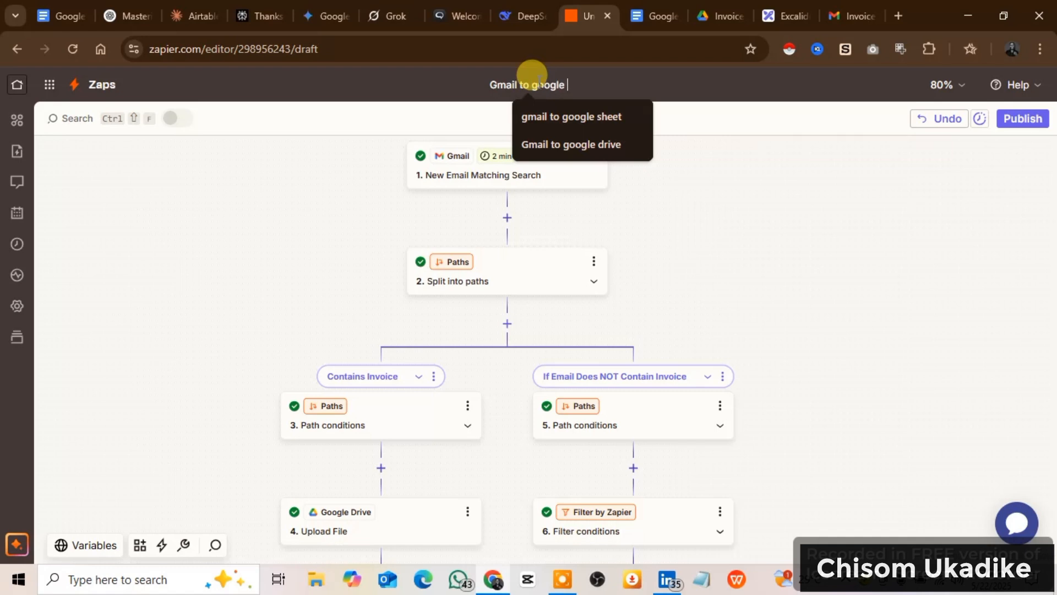
{"action": "left_click", "coordinate": [575, 145]}
{"action": "type", "text": "Attach"}
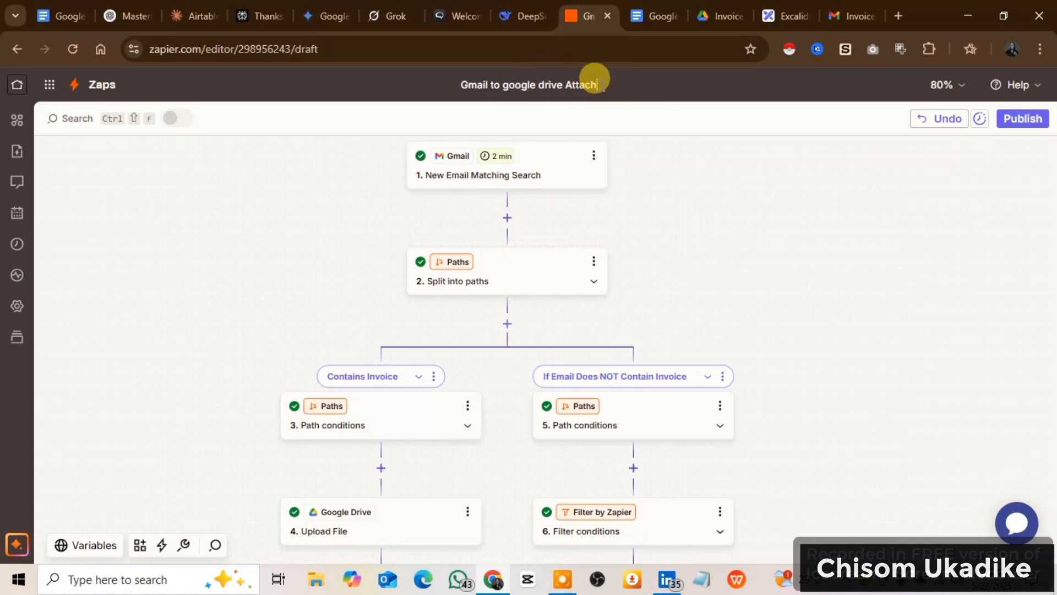
{"action": "type", "text": "ment"}
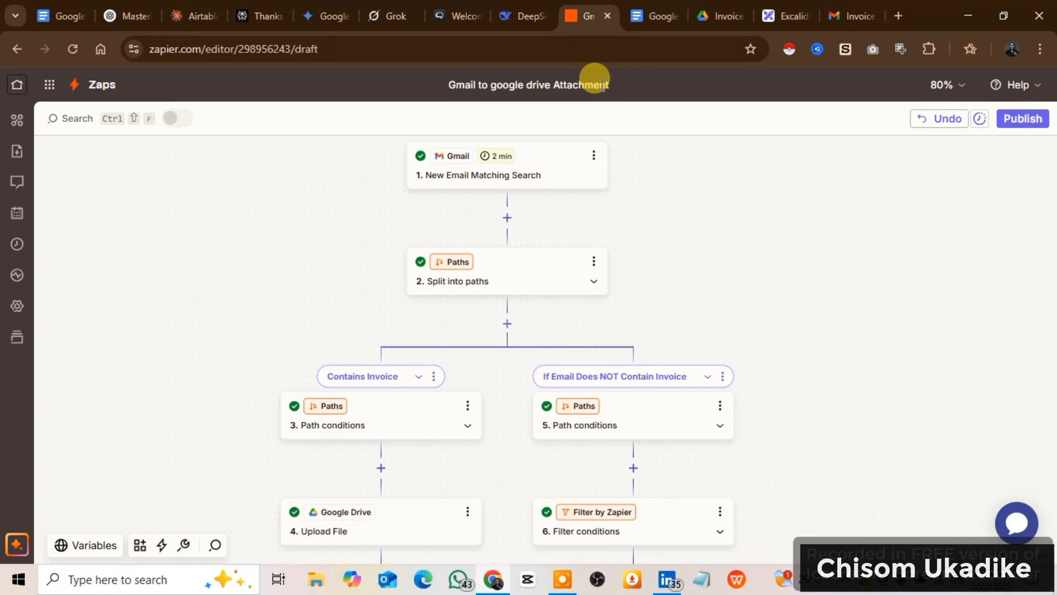
{"action": "left_click", "coordinate": [672, 275]}
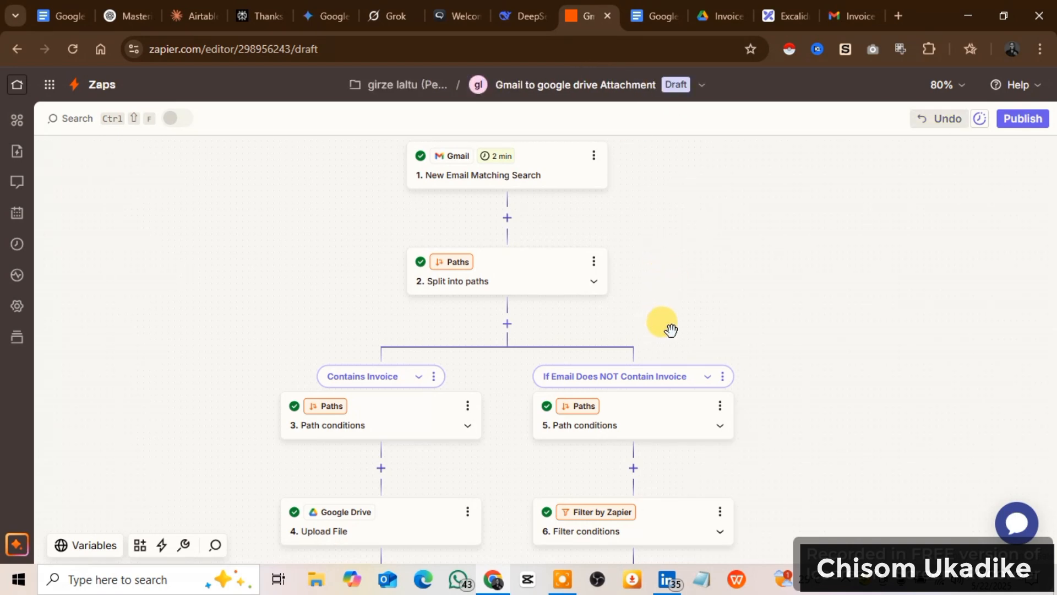
Switch to the Excalidraw plan and review it from the Path A and Path B steps back up to the stated goal.
{"action": "left_click", "coordinate": [785, 14]}
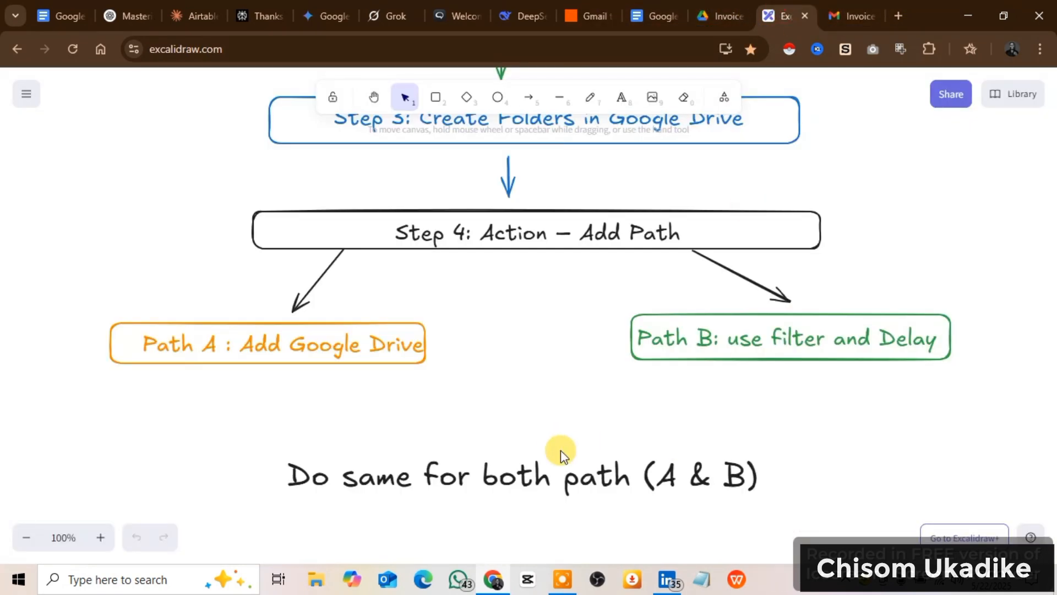
{"action": "scroll", "coordinate": [748, 441], "scroll_direction": "down", "scroll_amount": 1}
{"action": "scroll", "coordinate": [749, 441], "scroll_direction": "up", "scroll_amount": 6}
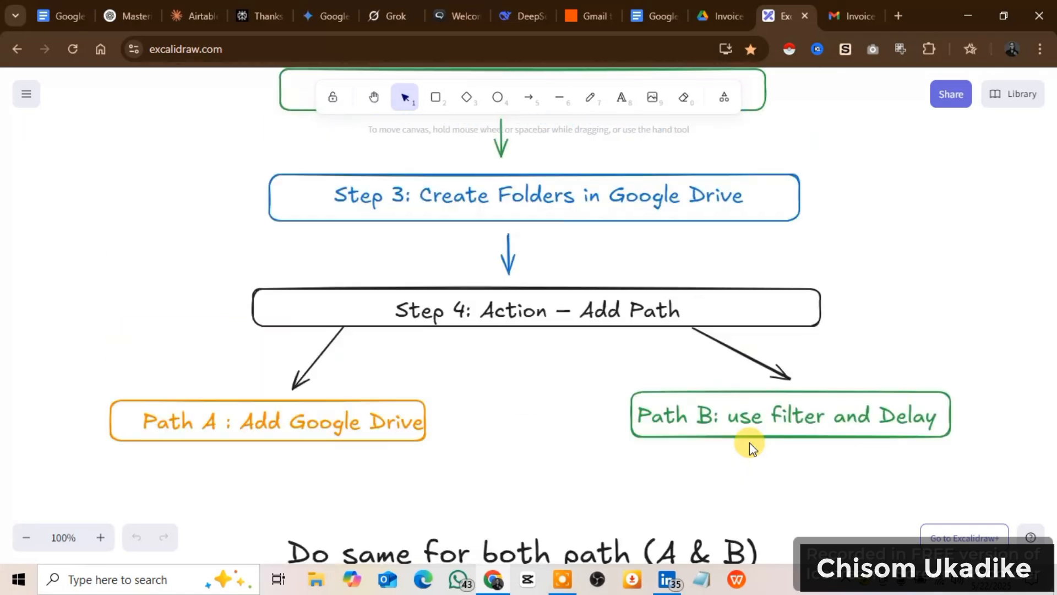
{"action": "scroll", "coordinate": [750, 439], "scroll_direction": "up", "scroll_amount": 7}
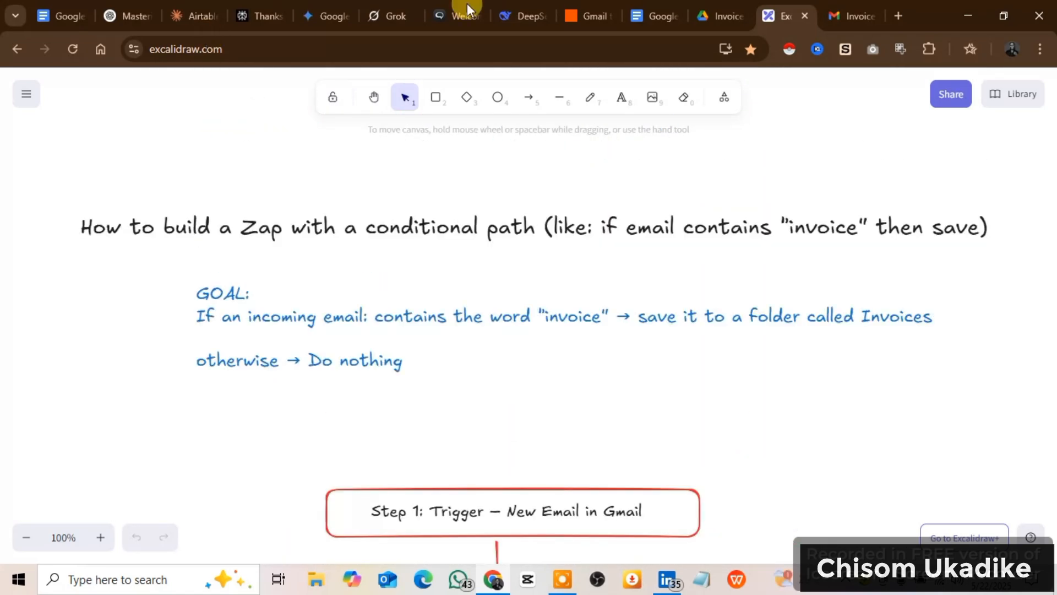
Switch back to Zapier and look over the Zap's flow from the Gmail trigger through both conditional paths.
{"action": "left_click", "coordinate": [584, 11]}
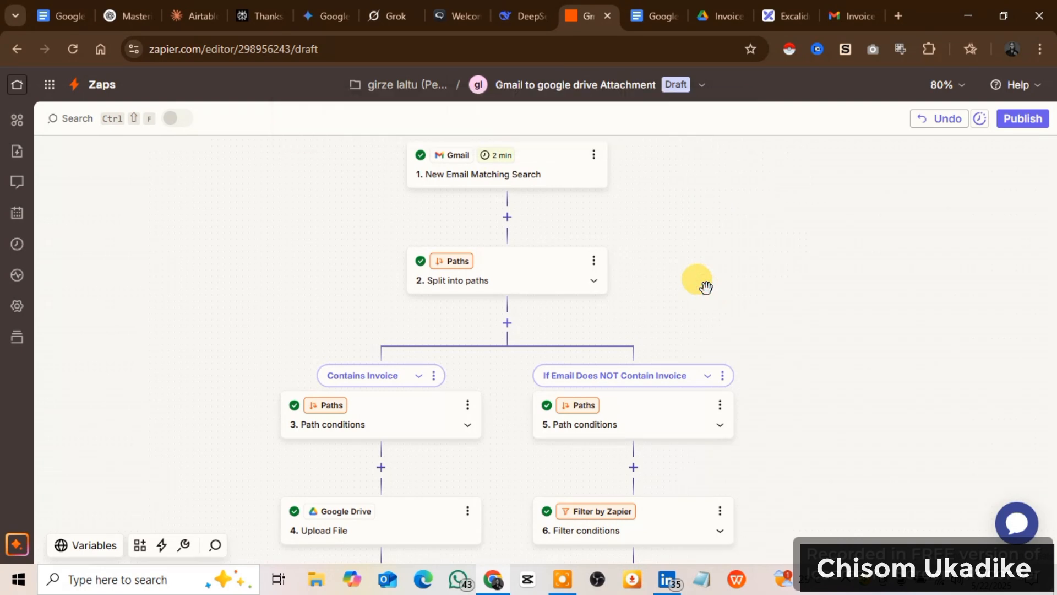
{"action": "scroll", "coordinate": [760, 281], "scroll_direction": "down", "scroll_amount": 1}
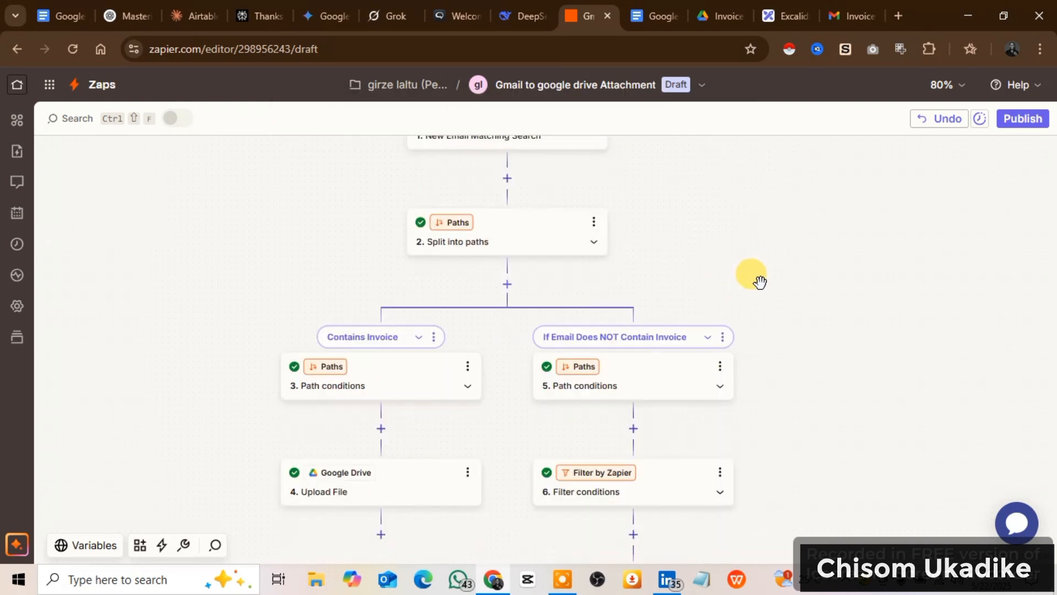
{"action": "scroll", "coordinate": [760, 282], "scroll_direction": "up", "scroll_amount": 2}
{"action": "scroll", "coordinate": [761, 282], "scroll_direction": "down", "scroll_amount": 1}
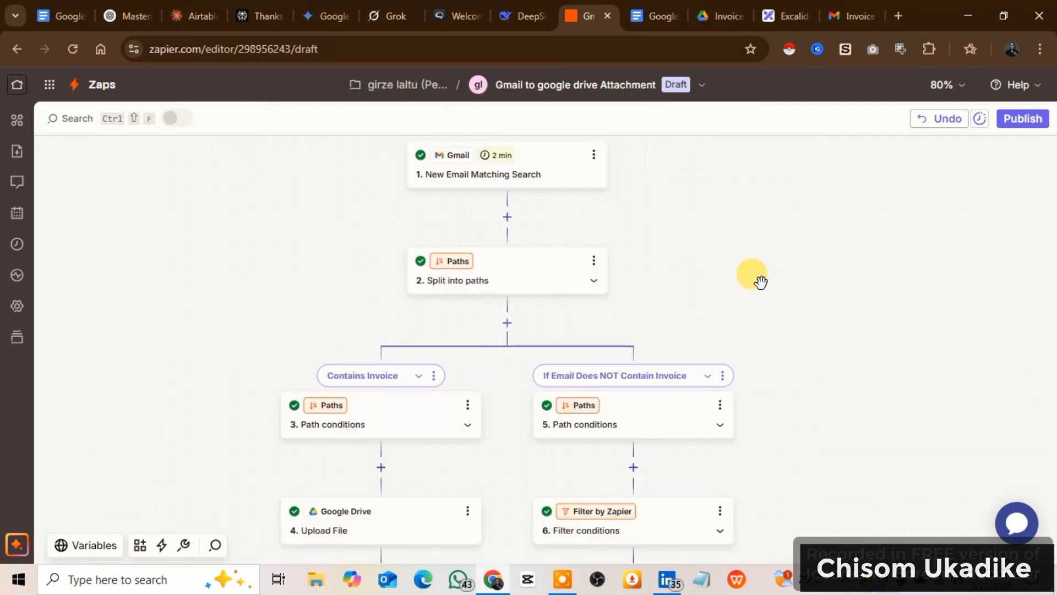